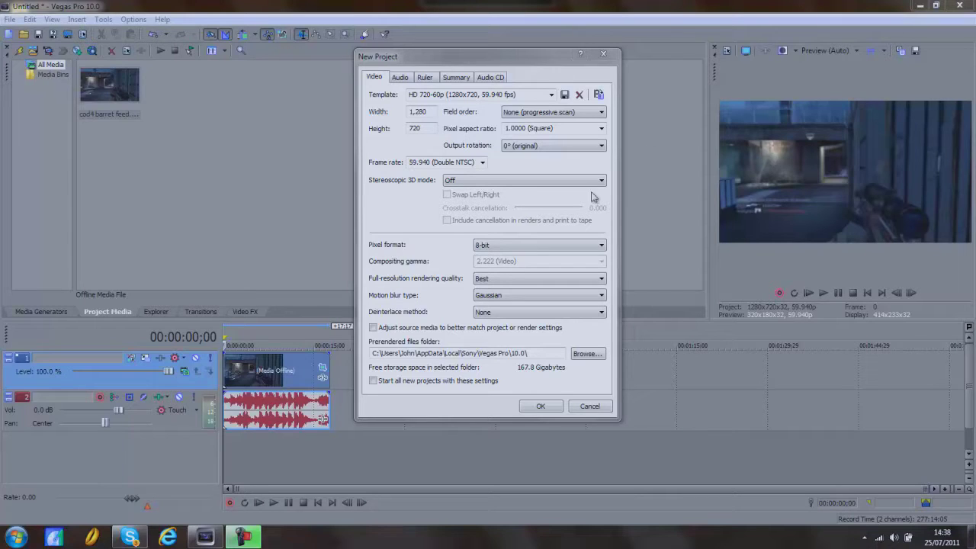
Step: Create the new project with a 59.940 (Double NTSC) frame rate and make these settings the default for all new projects
{"action": "left_click", "coordinate": [446, 181]}
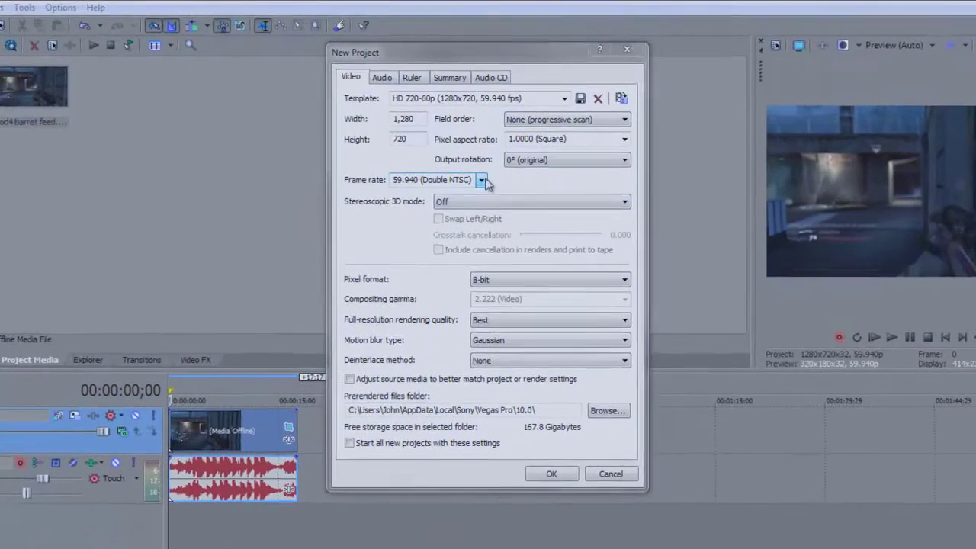
{"action": "left_click", "coordinate": [483, 164]}
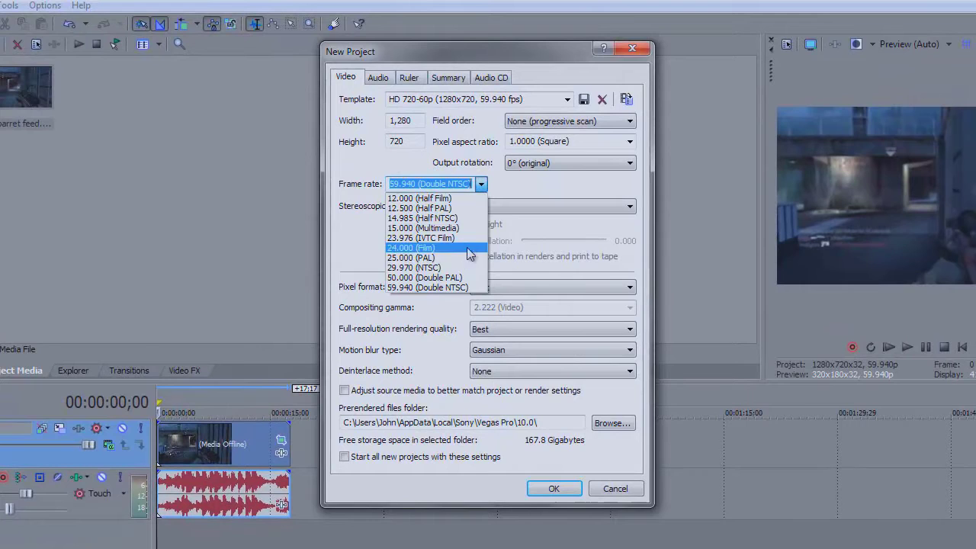
{"action": "left_click", "coordinate": [460, 289]}
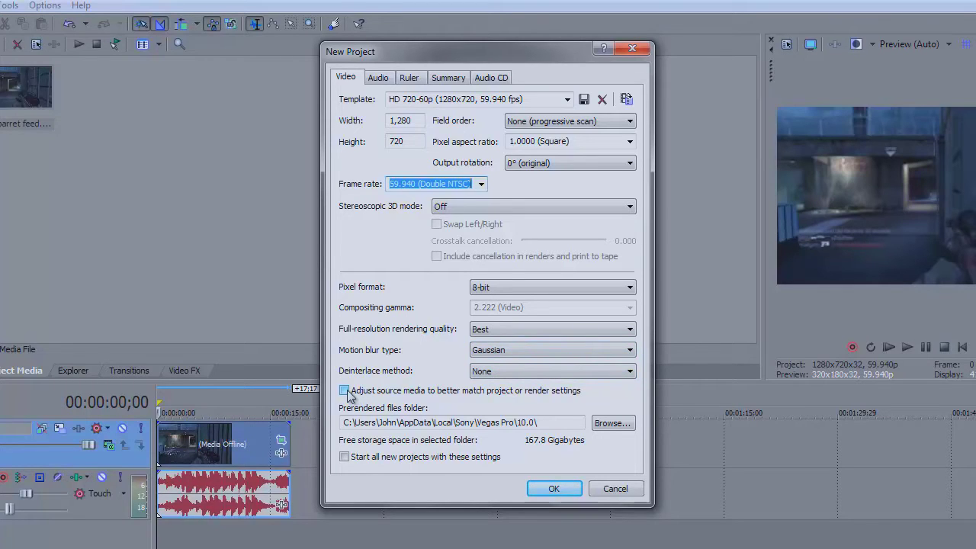
{"action": "left_click", "coordinate": [344, 456]}
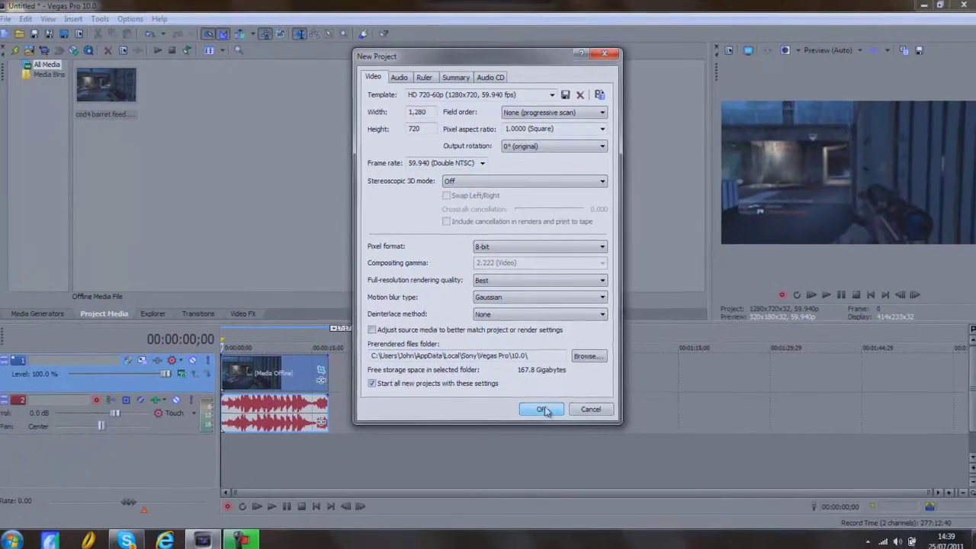
{"action": "left_click", "coordinate": [566, 468]}
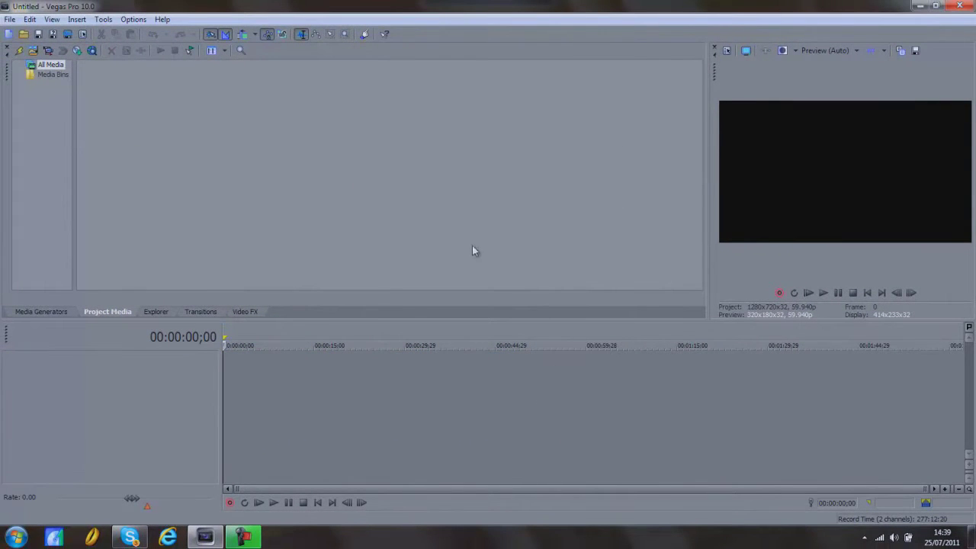
Step: Import the cod4 barret feed video from the Downloads folder and place it at the start of the timeline
{"action": "left_click", "coordinate": [10, 19]}
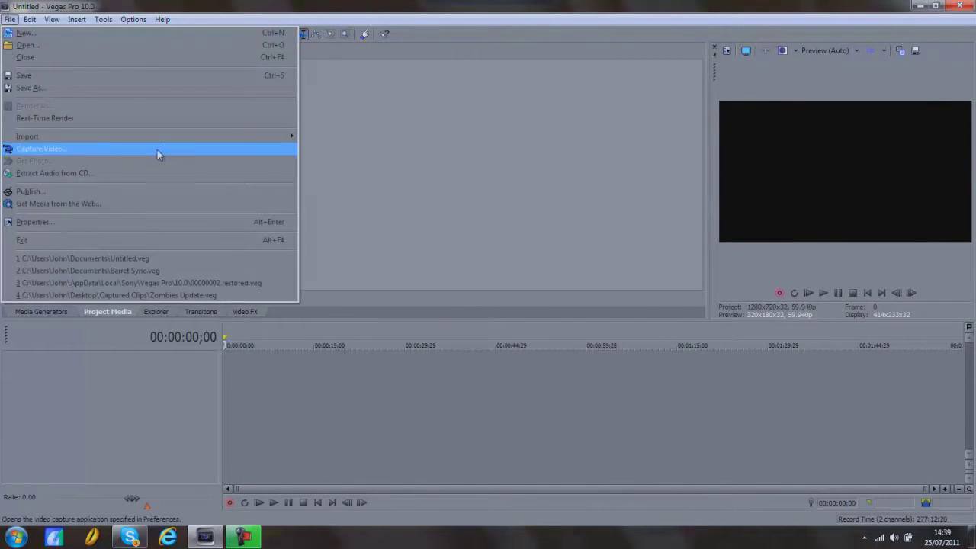
{"action": "mouse_move", "coordinate": [183, 135]}
{"action": "left_click", "coordinate": [379, 136]}
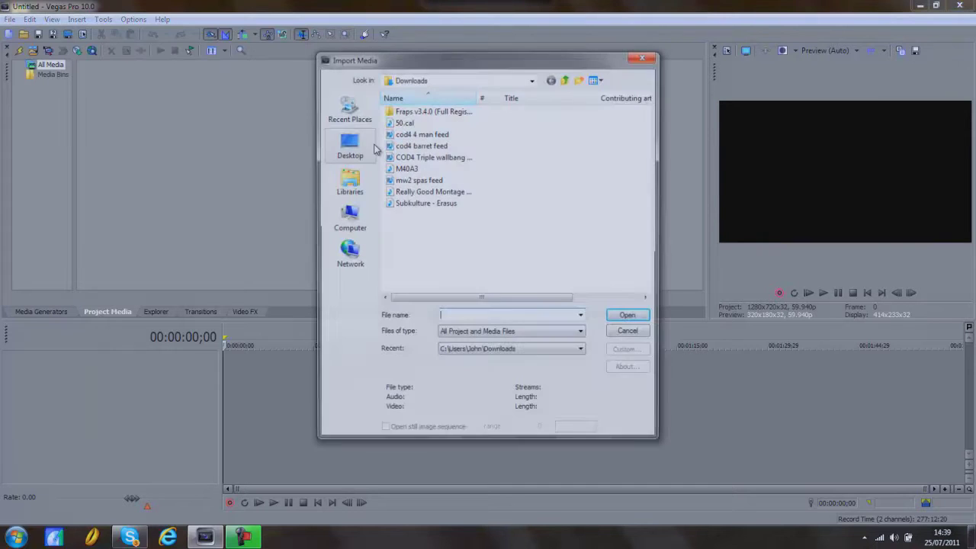
{"action": "double_click", "coordinate": [441, 152]}
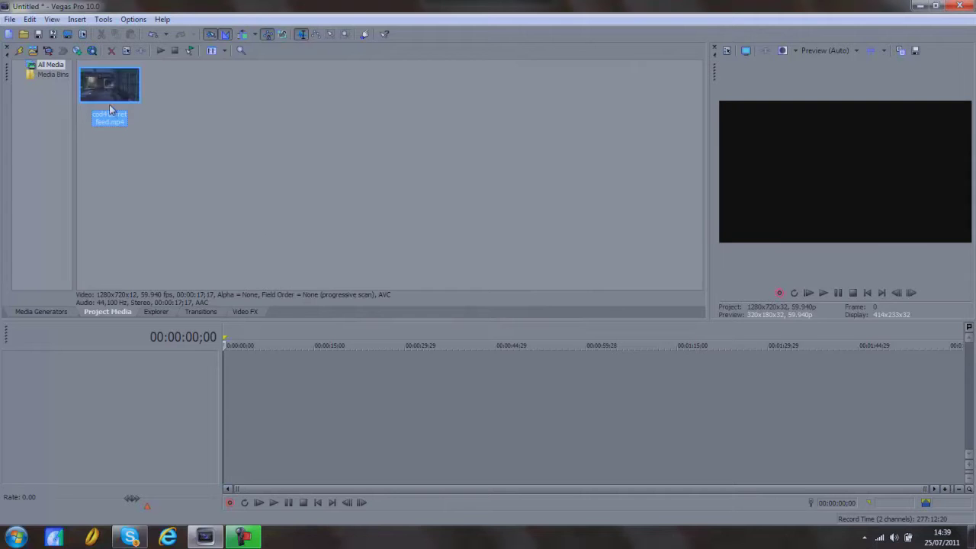
{"action": "left_click_drag", "start_coordinate": [103, 96], "coordinate": [297, 376]}
{"action": "left_click_drag", "start_coordinate": [234, 380], "coordinate": [228, 378]}
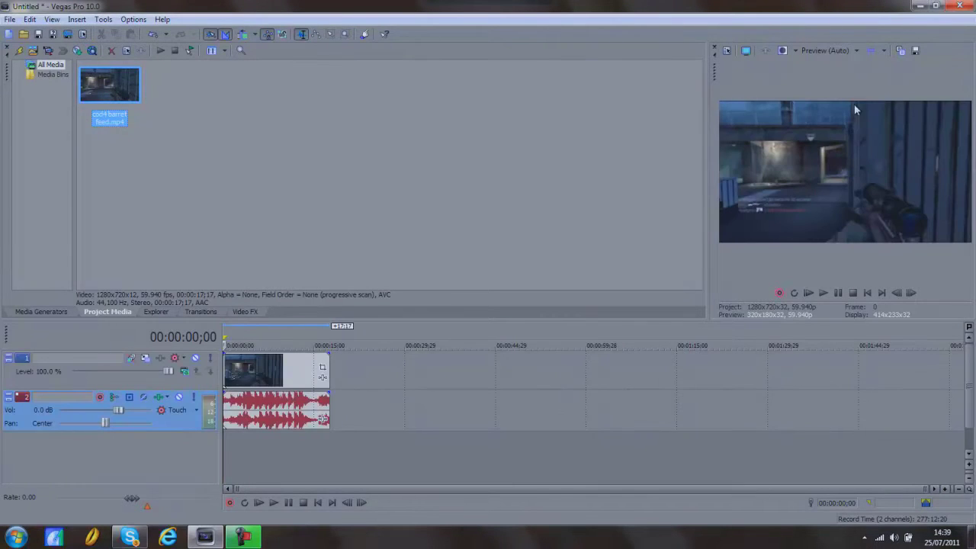
Step: Apply the HD PVR pan/crop preset to the video event on the timeline
{"action": "left_click", "coordinate": [321, 368]}
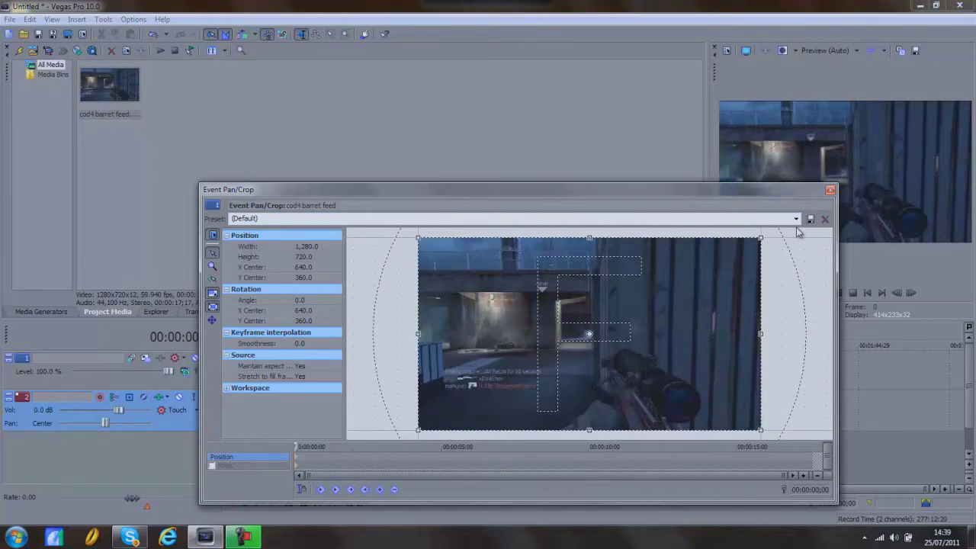
{"action": "left_click", "coordinate": [797, 221]}
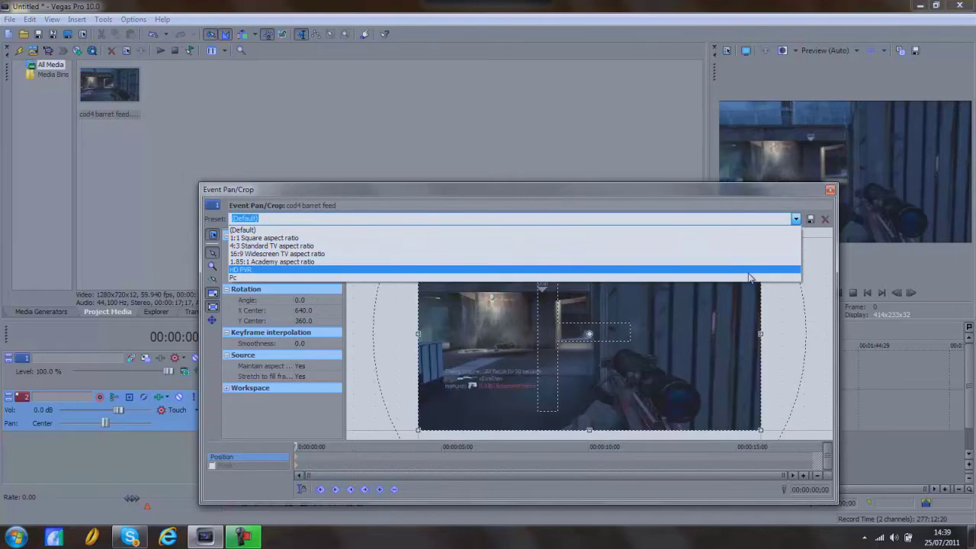
{"action": "left_click", "coordinate": [750, 271]}
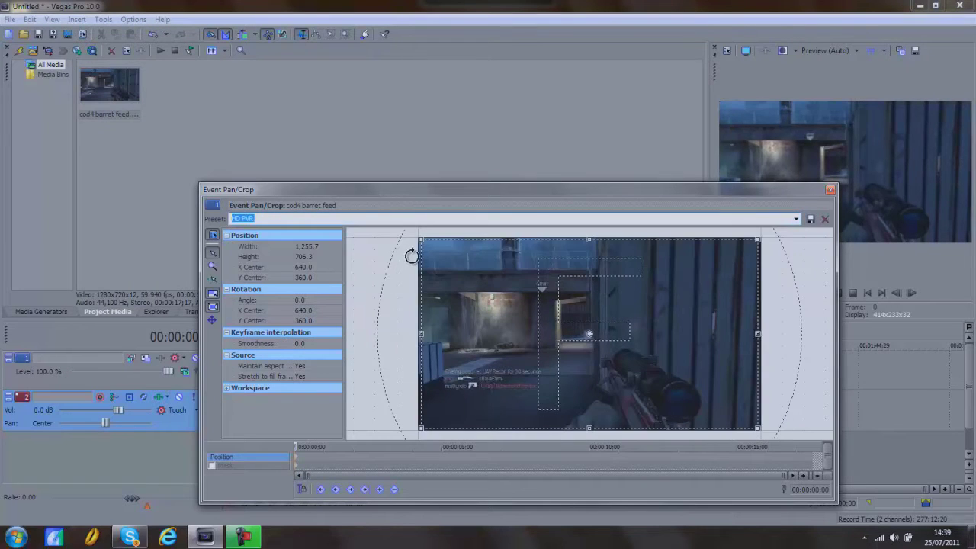
{"action": "left_click", "coordinate": [830, 189]}
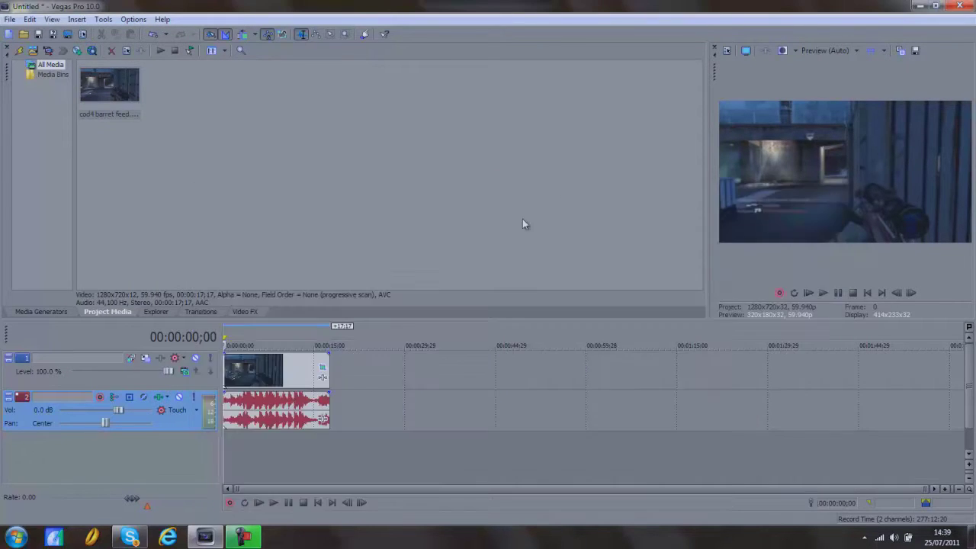
Step: Set the video event's resampling option to Disable resample in its properties
{"action": "right_click", "coordinate": [322, 385]}
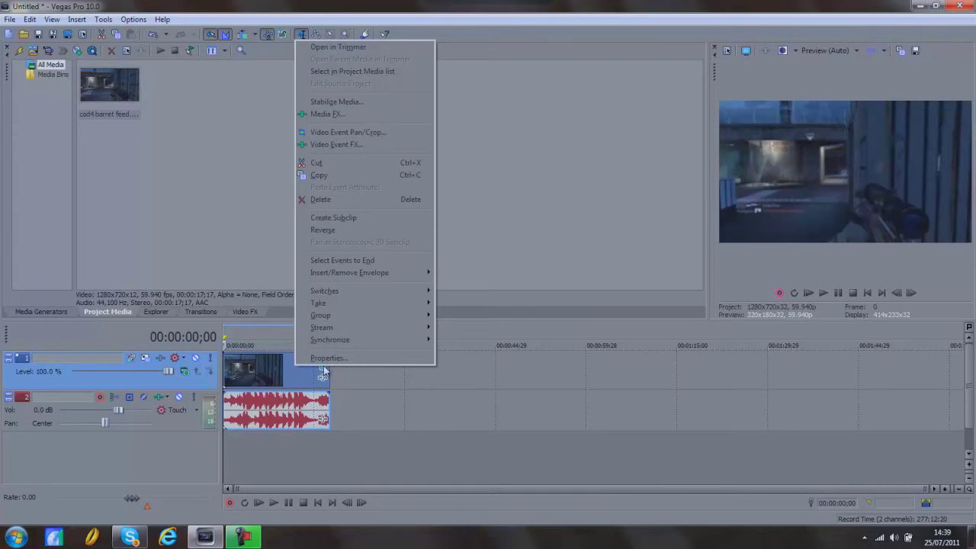
{"action": "left_click", "coordinate": [324, 361]}
{"action": "left_click", "coordinate": [394, 221]}
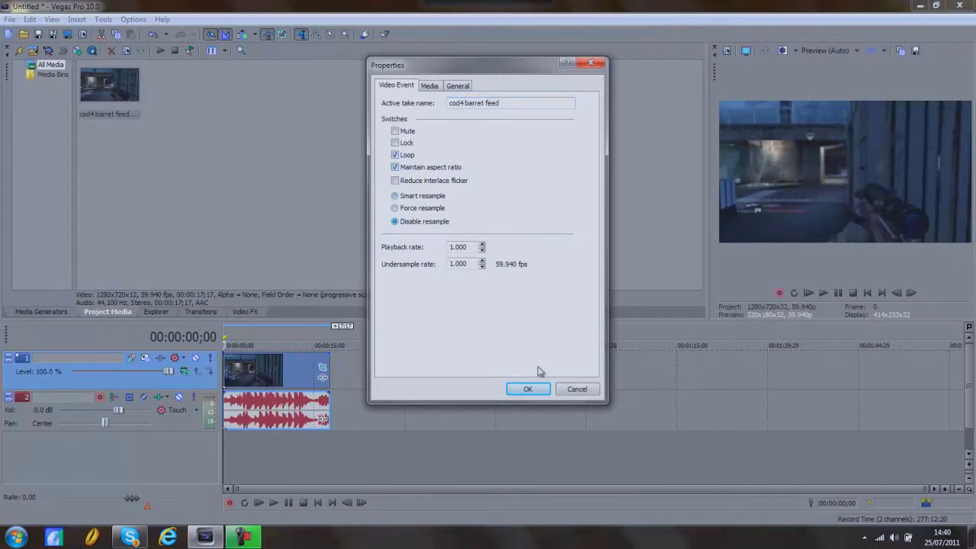
{"action": "left_click", "coordinate": [528, 389]}
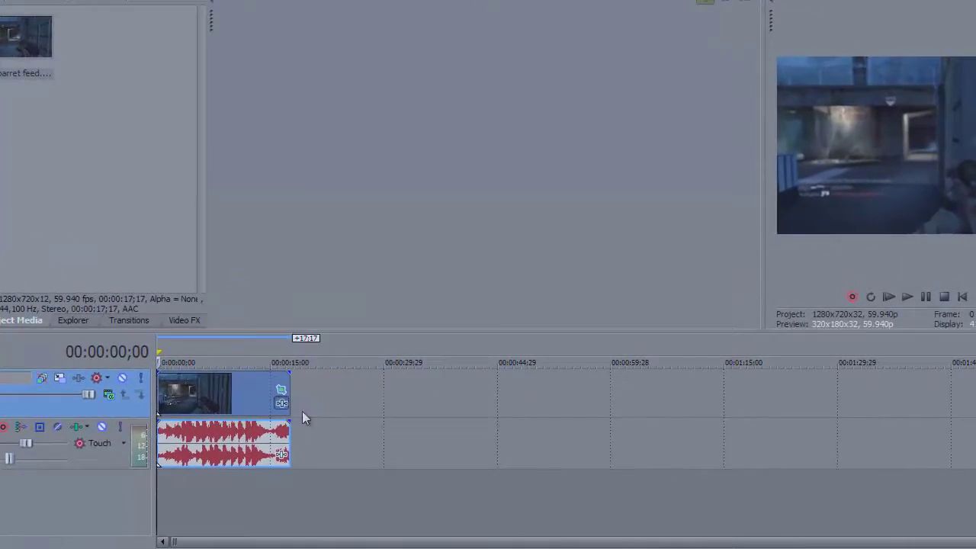
Step: Add Sony Soft Contrast, Sharpen, Saturation Adjust, Color Corrector (Secondary) and Brightness and Contrast to the video event's effect chain, in that order
{"action": "left_click", "coordinate": [323, 377]}
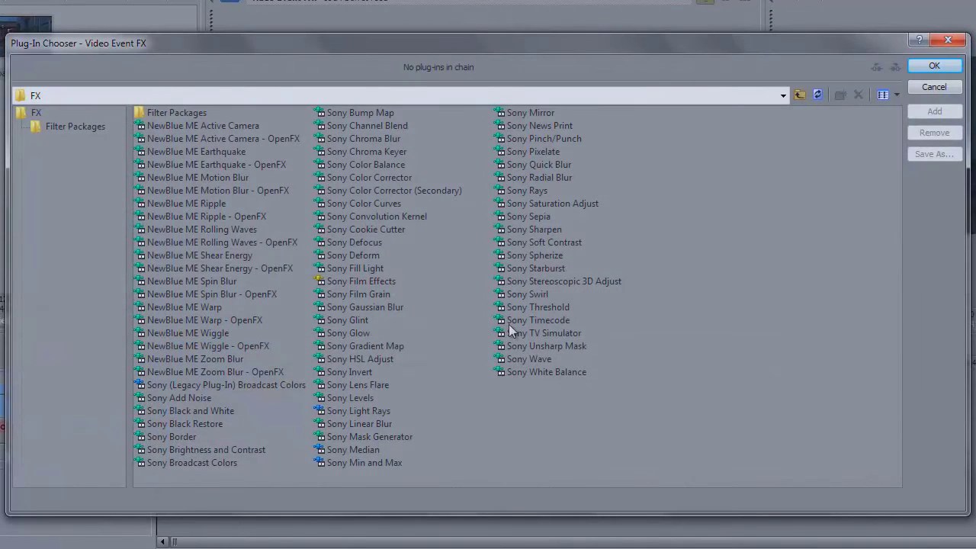
{"action": "double_click", "coordinate": [536, 241]}
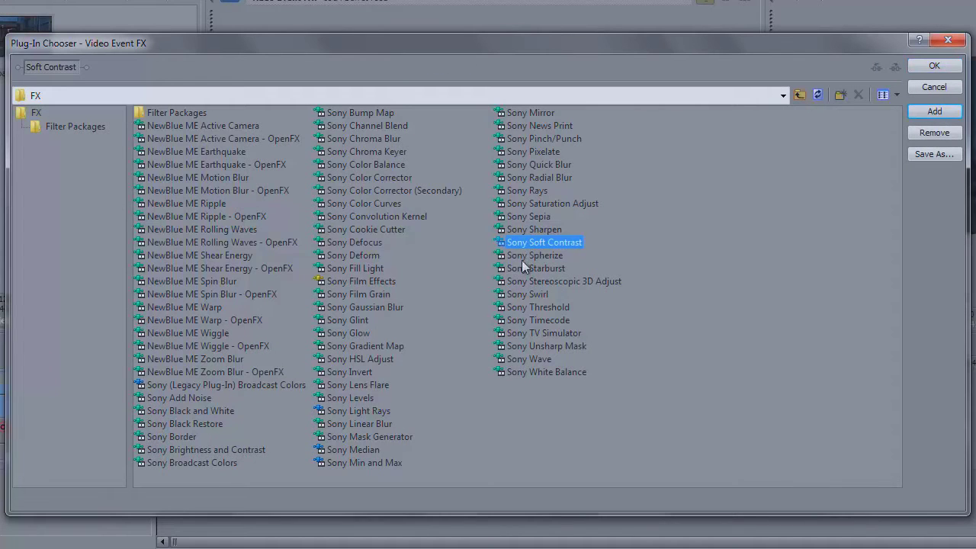
{"action": "double_click", "coordinate": [536, 229]}
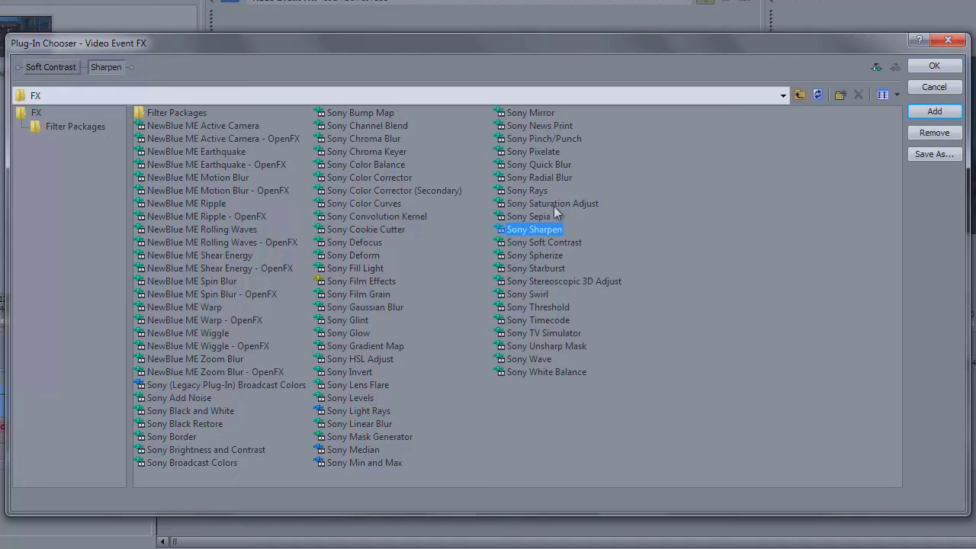
{"action": "double_click", "coordinate": [554, 206]}
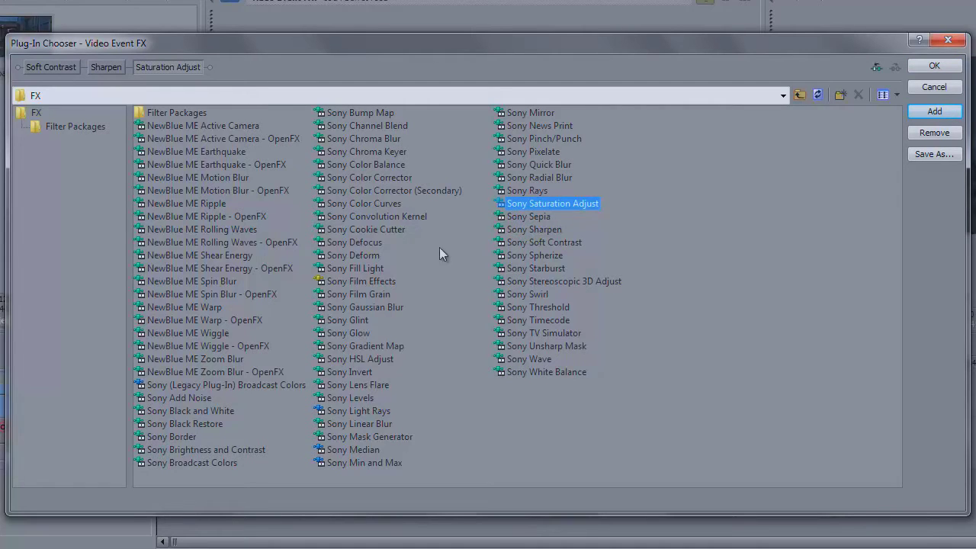
{"action": "double_click", "coordinate": [433, 187]}
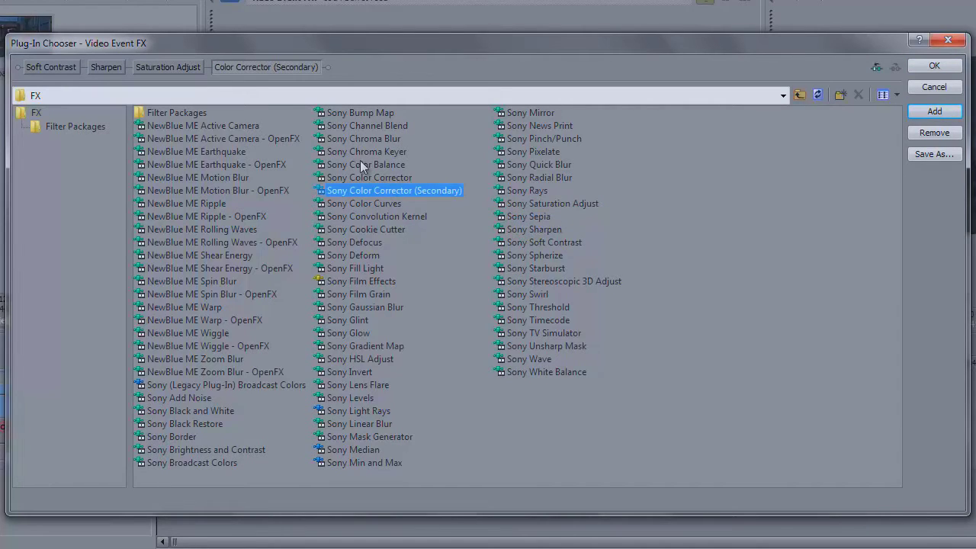
{"action": "double_click", "coordinate": [252, 450]}
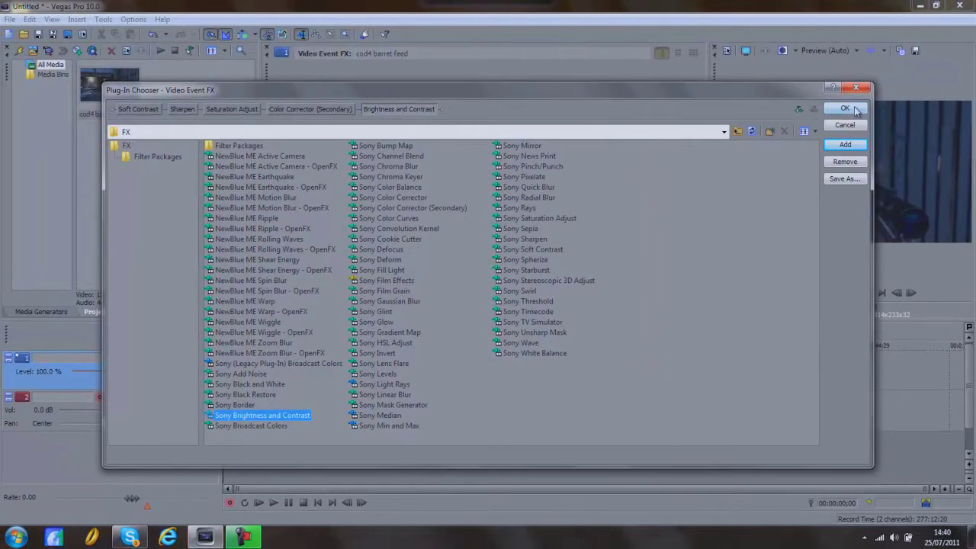
{"action": "left_click", "coordinate": [846, 108]}
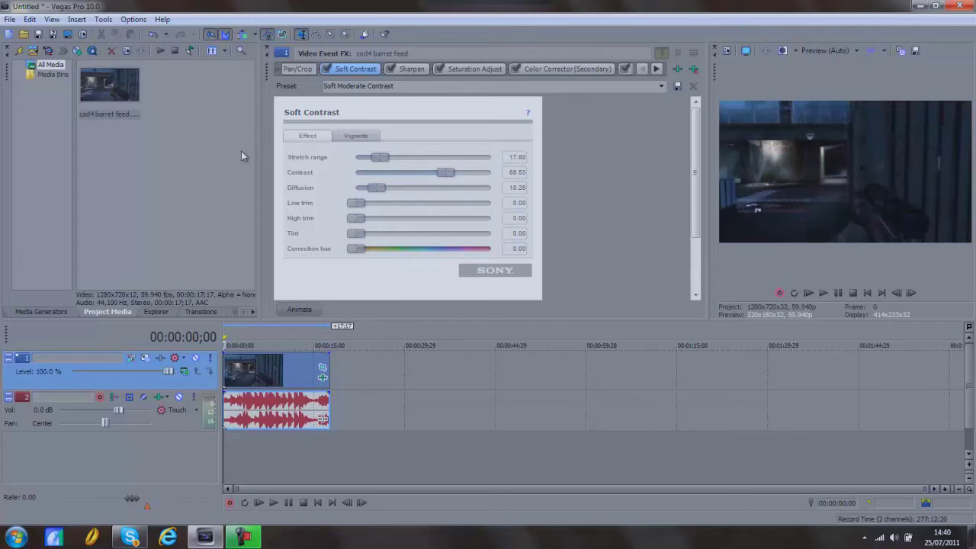
Step: Apply the HD PVR preset to the Soft Contrast effect and set its vignette exterior effect to Blur
{"action": "left_click", "coordinate": [662, 87]}
{"action": "left_click", "coordinate": [640, 120]}
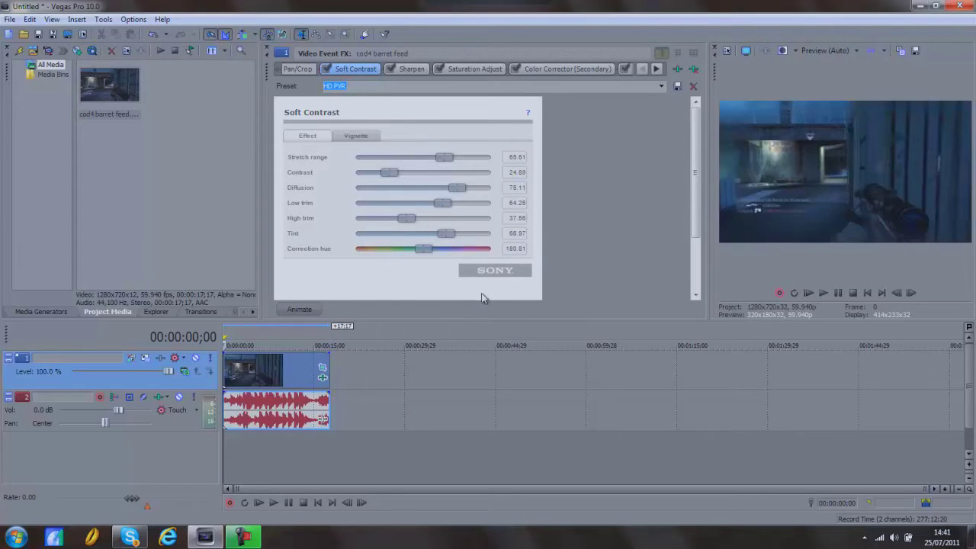
{"action": "left_click", "coordinate": [357, 136]}
{"action": "left_click", "coordinate": [362, 158]}
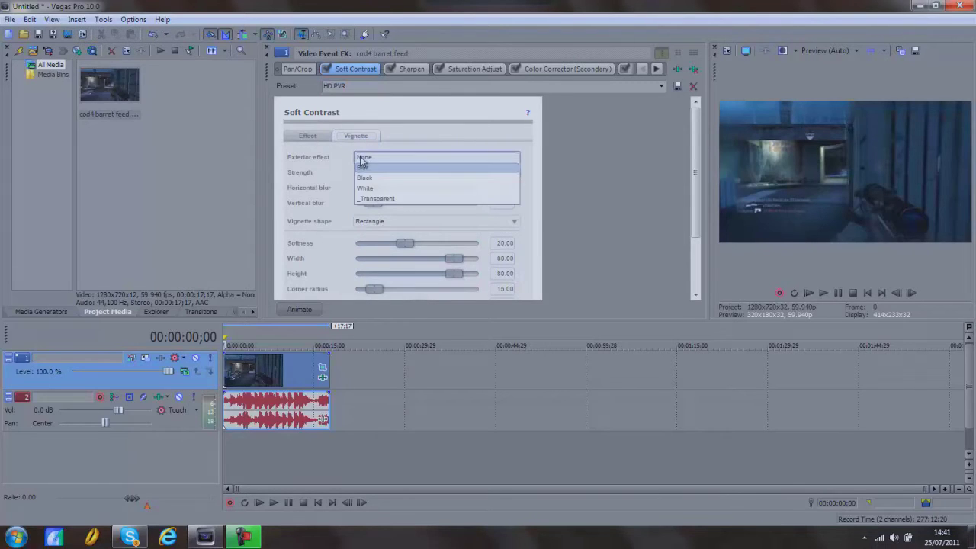
{"action": "left_click", "coordinate": [430, 167]}
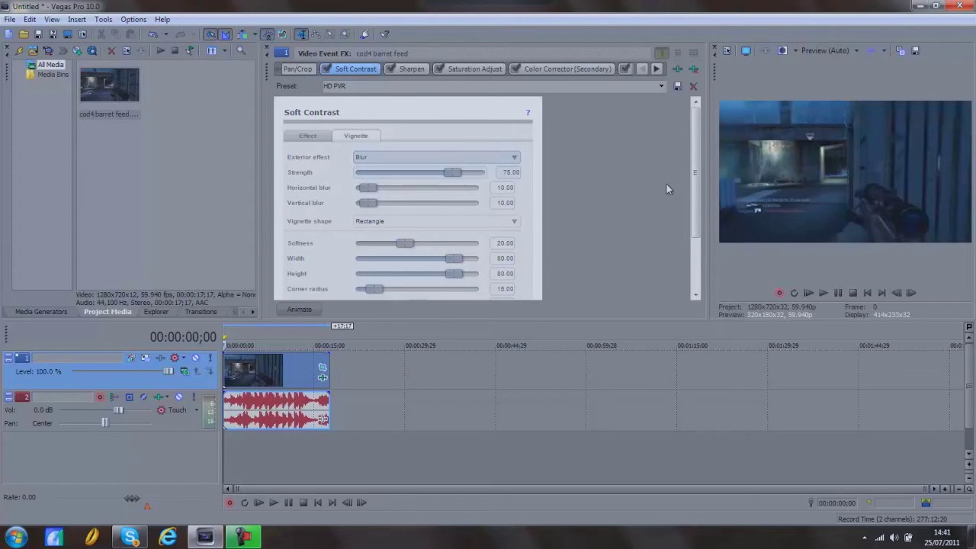
{"action": "left_click_drag", "start_coordinate": [697, 176], "coordinate": [694, 213]}
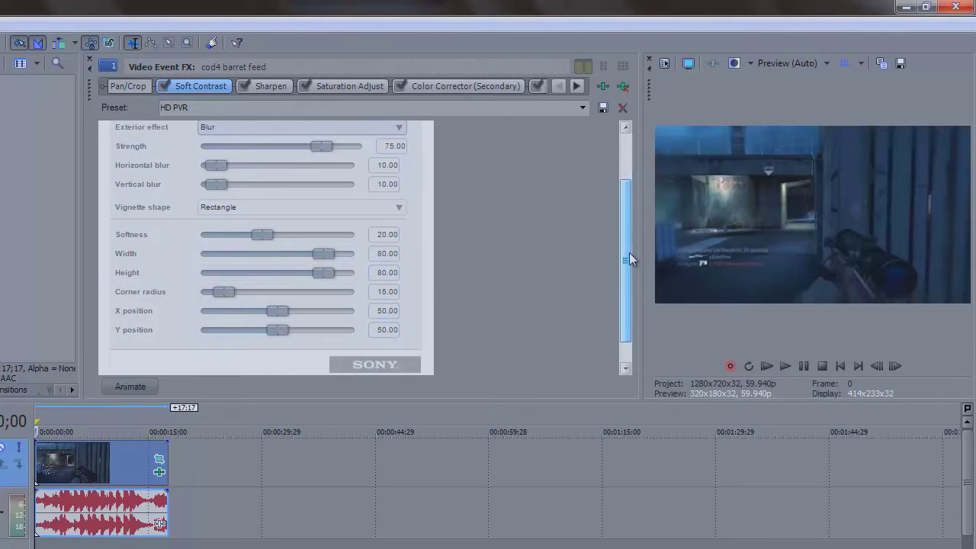
{"action": "left_click_drag", "start_coordinate": [629, 253], "coordinate": [629, 206]}
Step: Replace the Sharpen effect's Reset to None setting with another saved preset
{"action": "left_click", "coordinate": [287, 84]}
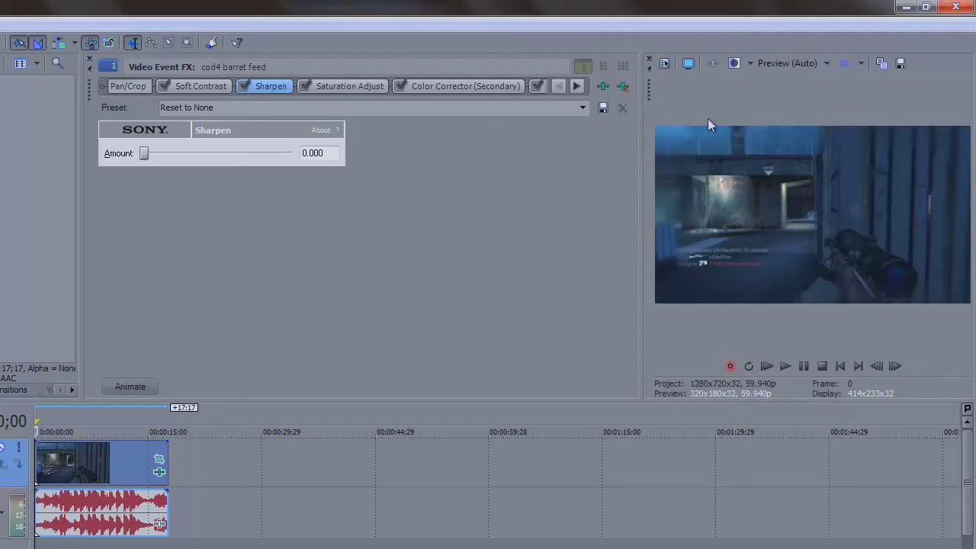
{"action": "left_click", "coordinate": [582, 108]}
{"action": "left_click", "coordinate": [522, 161]}
Step: Apply the HD PVR preset to the Saturation Adjust effect
{"action": "left_click", "coordinate": [373, 89]}
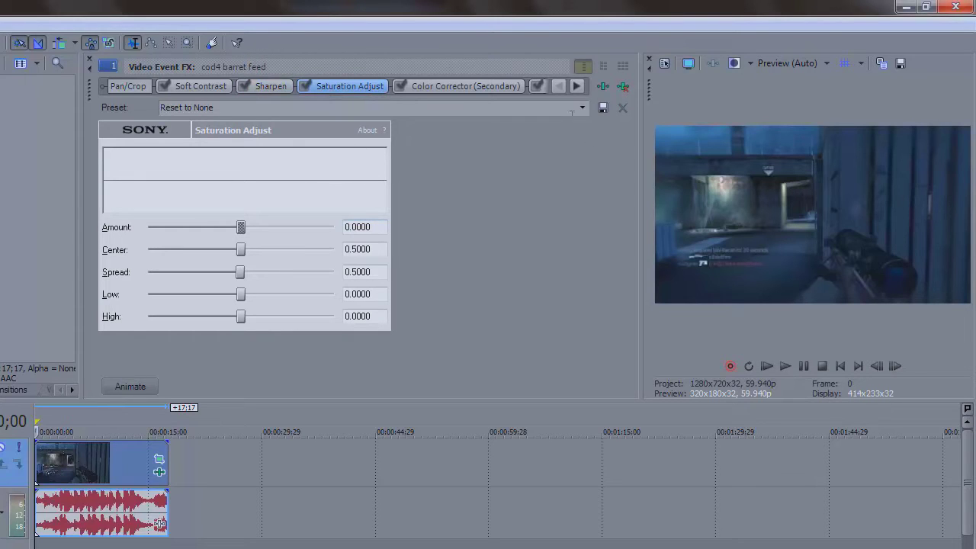
{"action": "left_click", "coordinate": [581, 107]}
{"action": "left_click", "coordinate": [477, 169]}
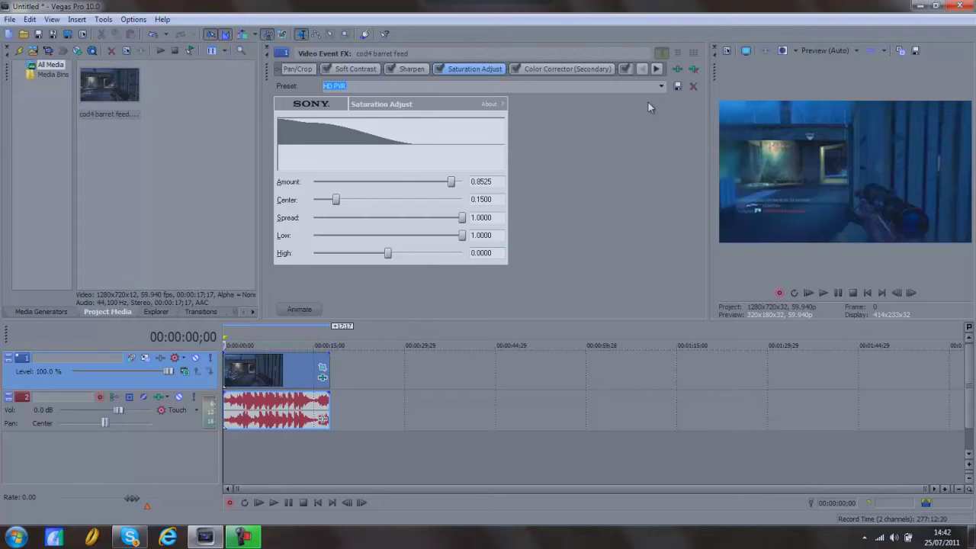
Step: Apply the HD PVR preset to the Color Corrector (Secondary) effect
{"action": "left_click", "coordinate": [578, 68]}
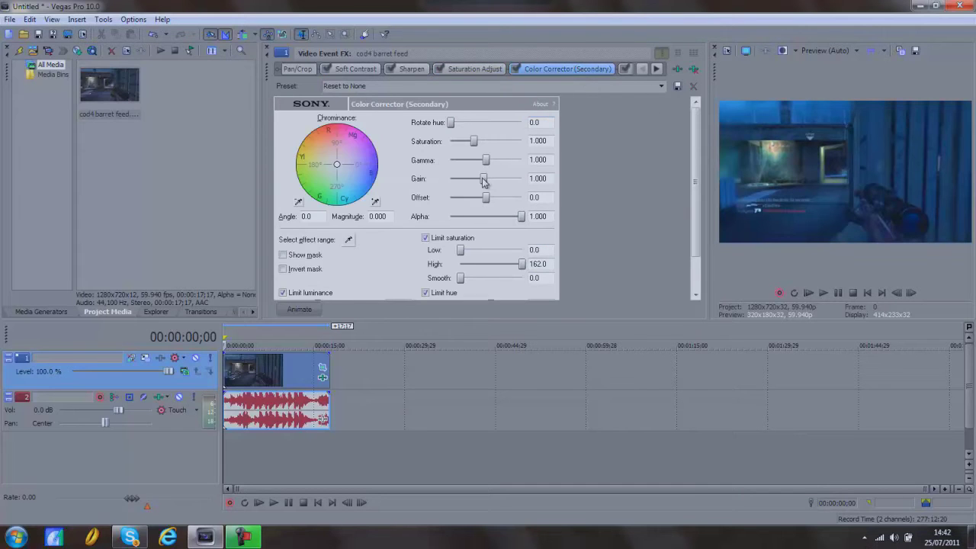
{"action": "left_click", "coordinate": [661, 86]}
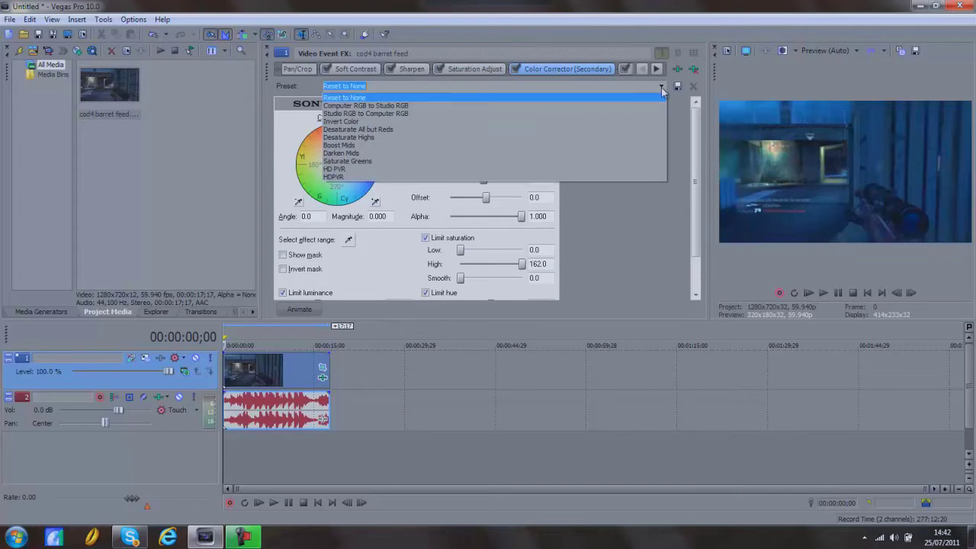
{"action": "left_click", "coordinate": [600, 168]}
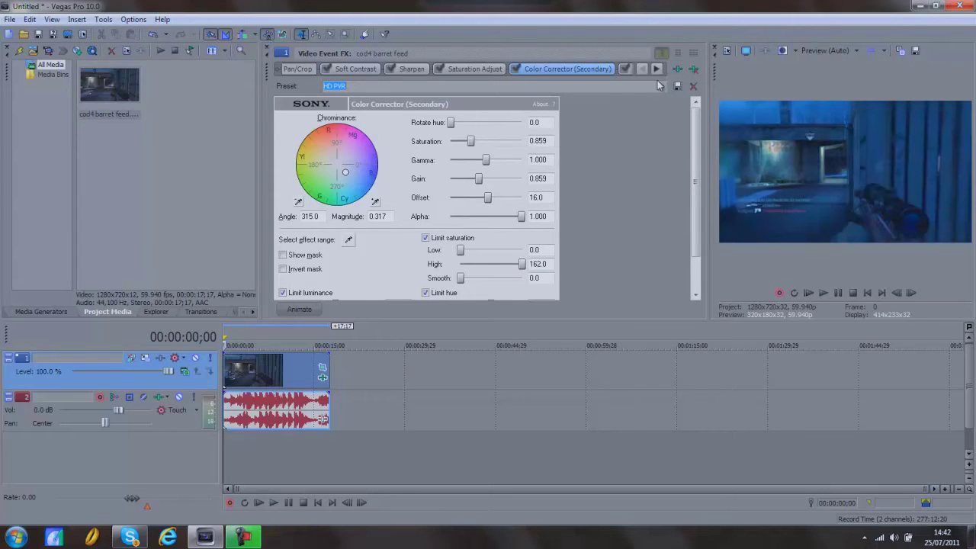
Step: Try the HDPVR preset on the Color Corrector (Secondary) effect, return to HD PVR and review the remaining settings
{"action": "left_click", "coordinate": [662, 86]}
{"action": "left_click", "coordinate": [576, 177]}
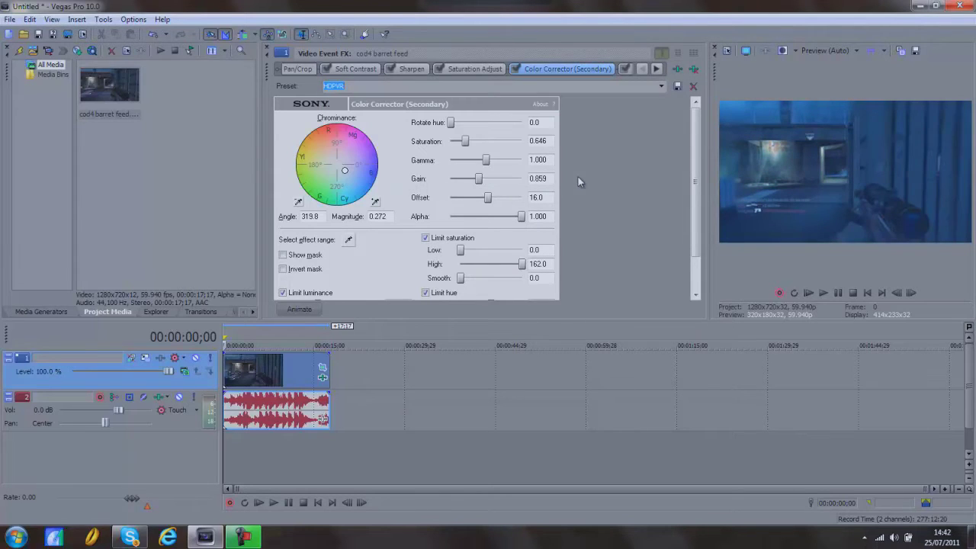
{"action": "left_click", "coordinate": [661, 87]}
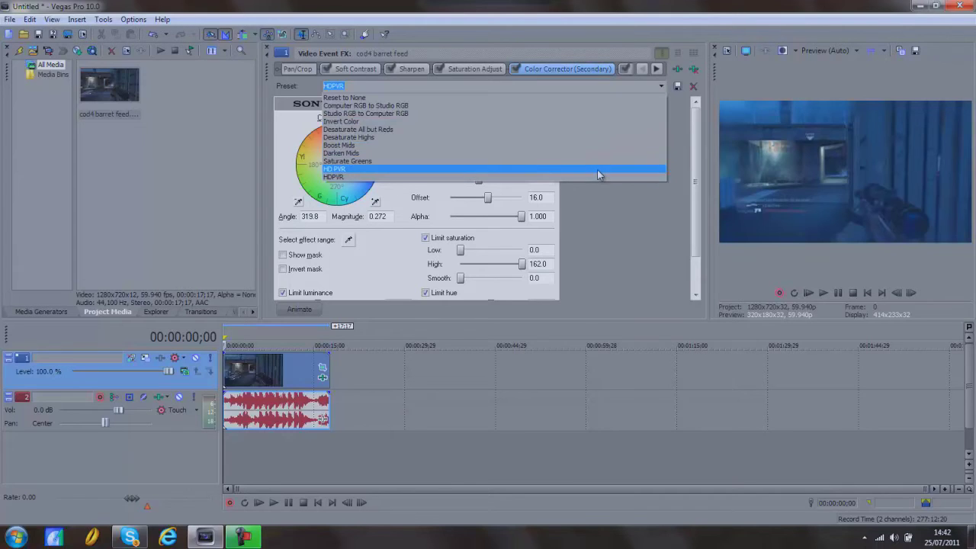
{"action": "left_click", "coordinate": [598, 169]}
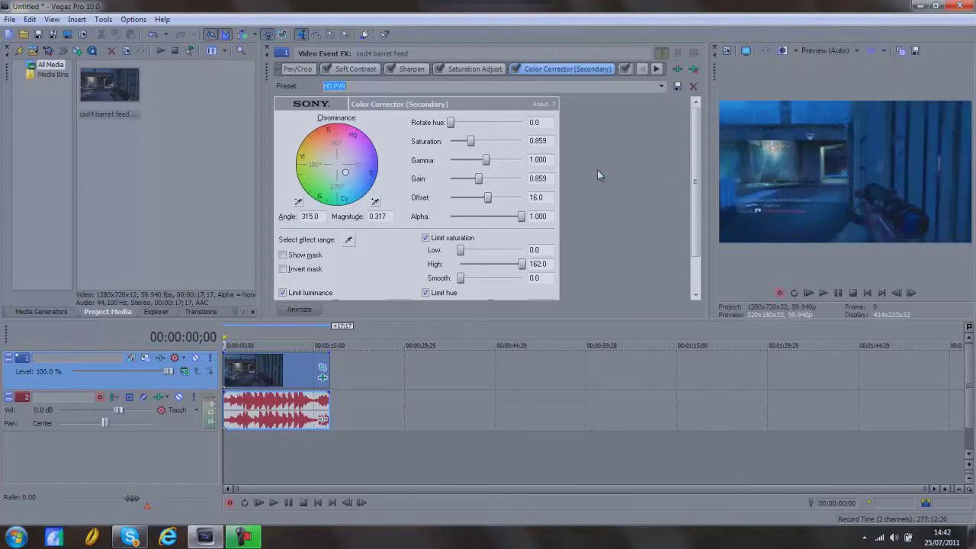
{"action": "left_click", "coordinate": [661, 86]}
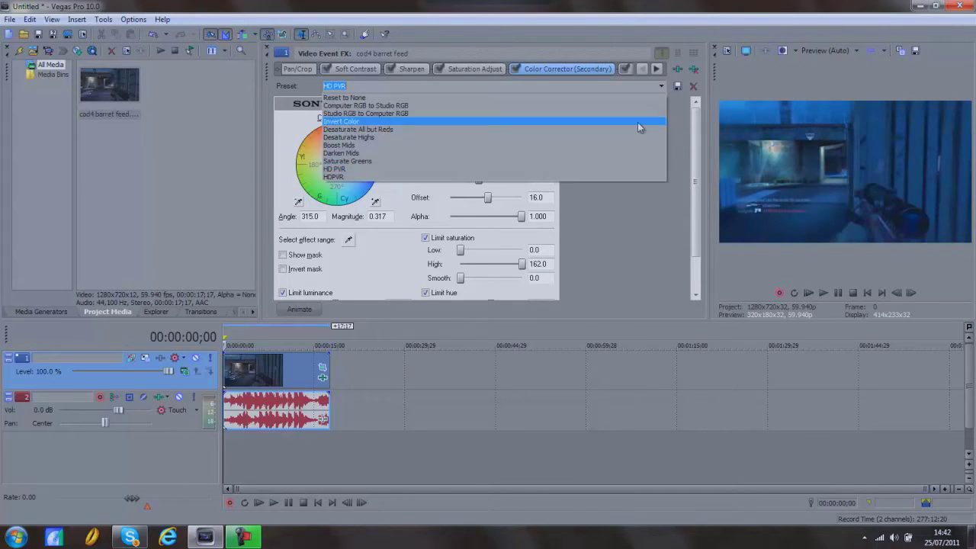
{"action": "left_click", "coordinate": [642, 169]}
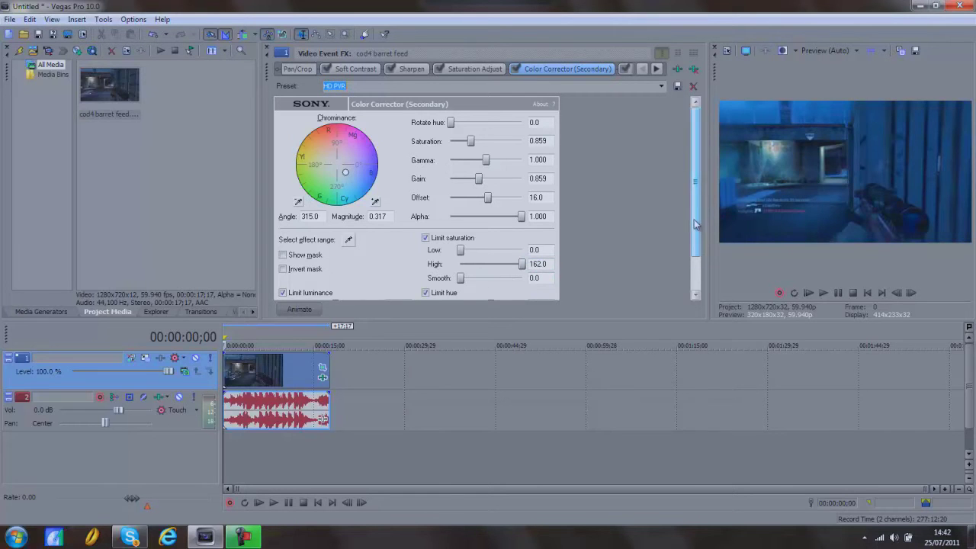
{"action": "left_click_drag", "start_coordinate": [697, 225], "coordinate": [694, 273]}
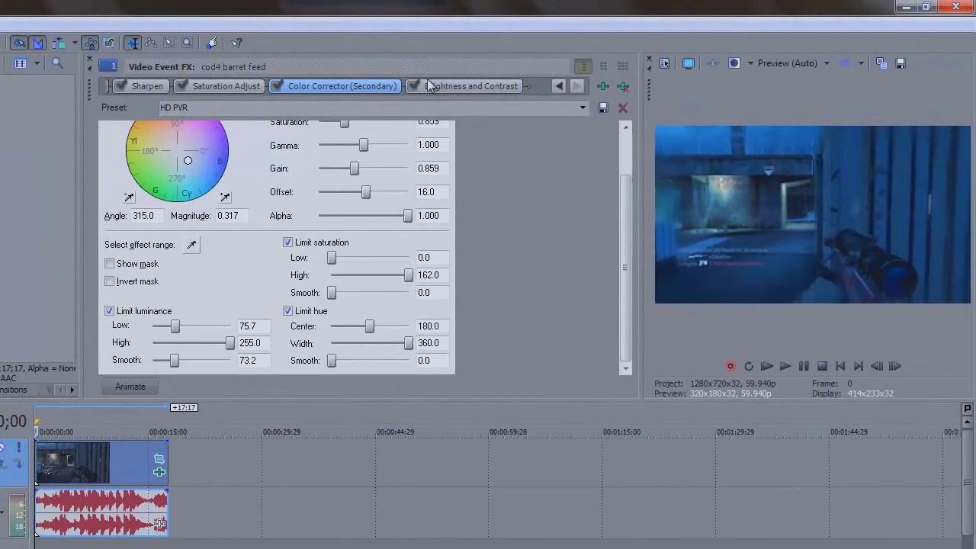
Step: Compare the HD PVR and HDPVR presets on the Brightness and Contrast effect and keep HDPVR
{"action": "left_click", "coordinate": [429, 85]}
{"action": "left_click", "coordinate": [582, 107]}
{"action": "left_click", "coordinate": [501, 220]}
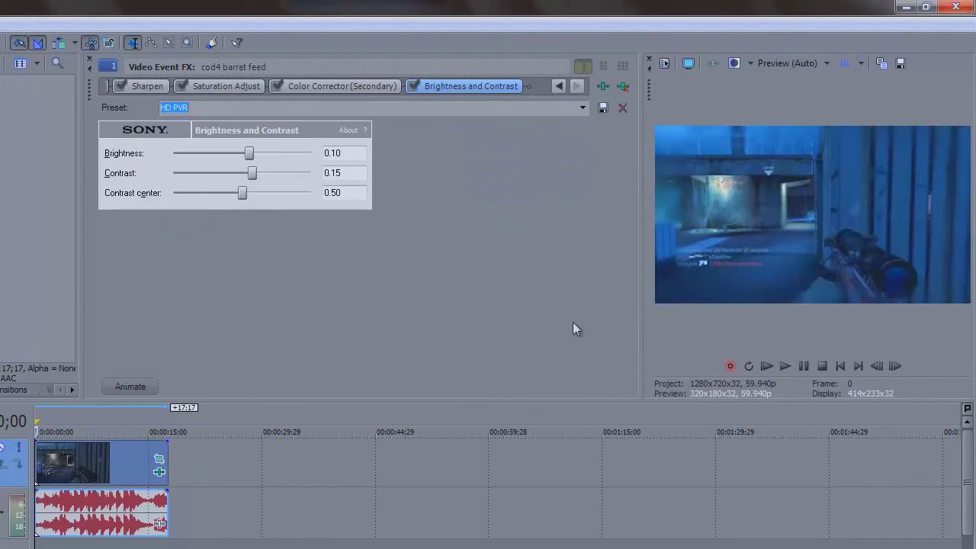
{"action": "left_click", "coordinate": [581, 107]}
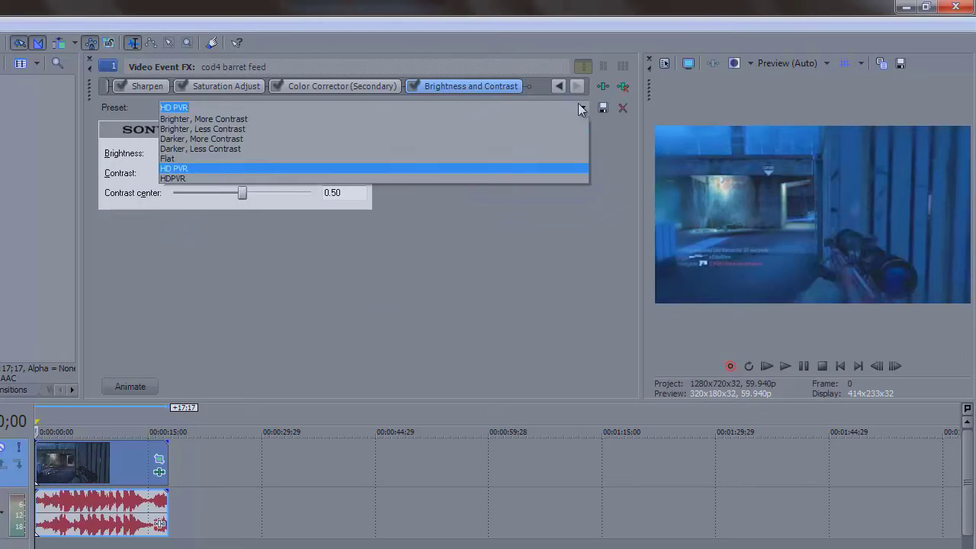
{"action": "left_click", "coordinate": [509, 231]}
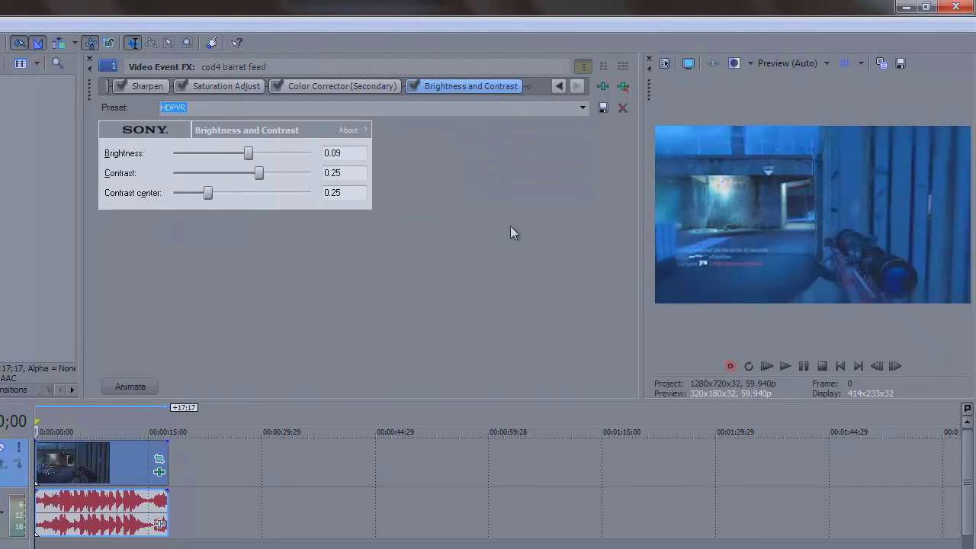
Step: Set the Brightness and Contrast effect's brightness to 0.07 and its contrast to 0.20
{"action": "left_click", "coordinate": [347, 153]}
{"action": "key", "text": "Return"}
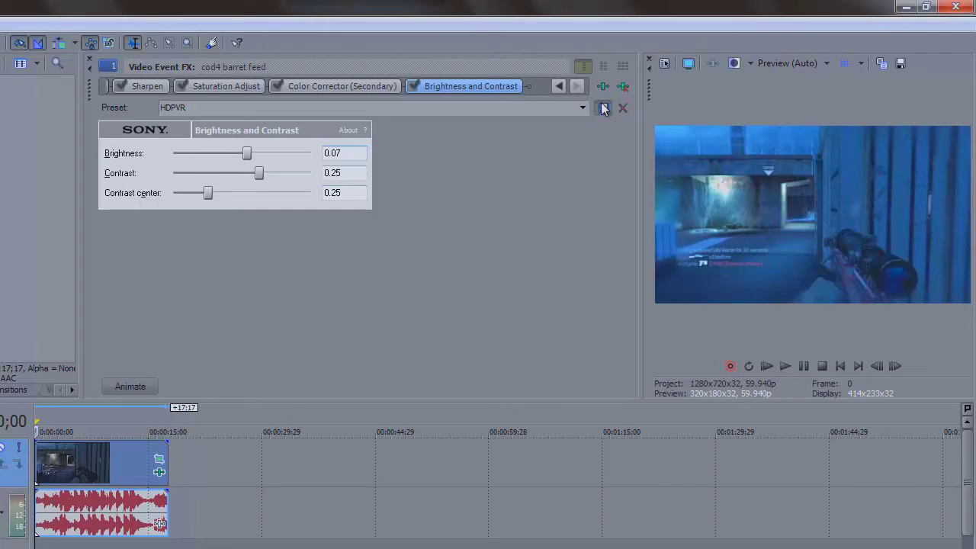
{"action": "left_click", "coordinate": [362, 173]}
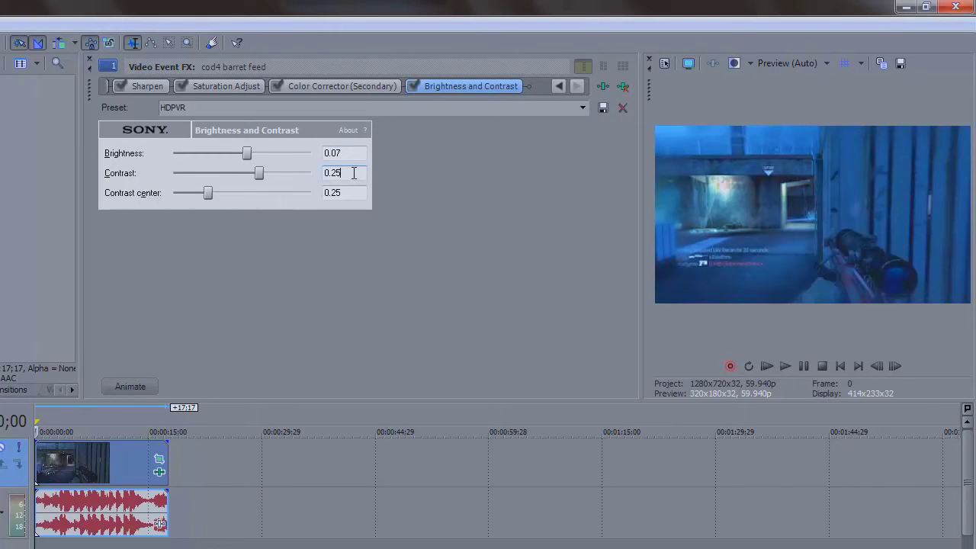
{"action": "left_click", "coordinate": [601, 110]}
{"action": "left_click", "coordinate": [342, 153]}
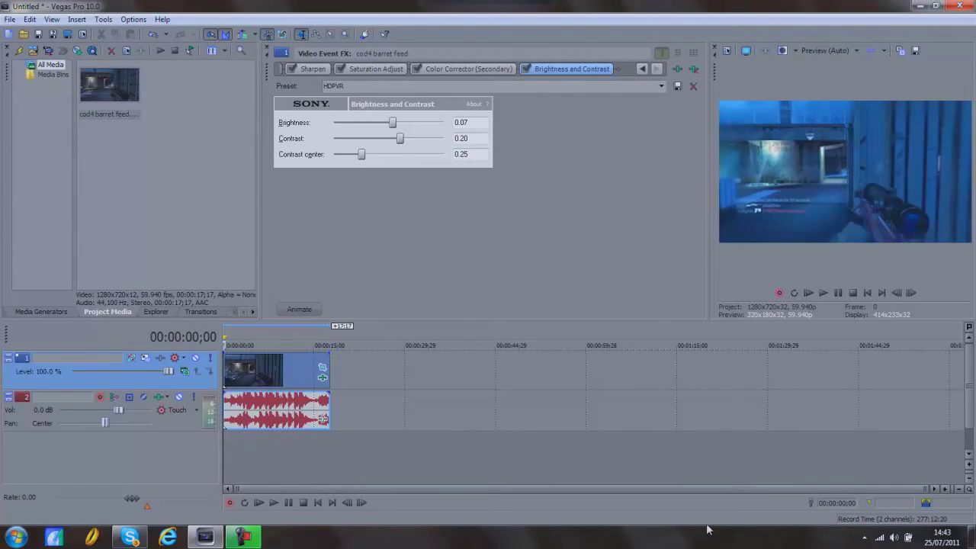
Step: Check the corrected clip's first frame in full-screen preview and play the clip from the start of the timeline
{"action": "left_click", "coordinate": [758, 392]}
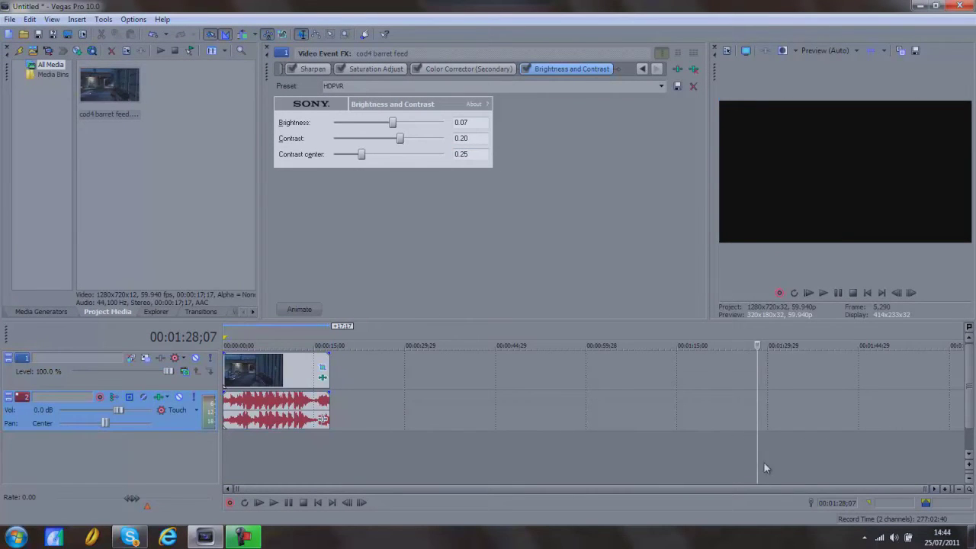
{"action": "left_click_drag", "start_coordinate": [756, 456], "coordinate": [224, 457]}
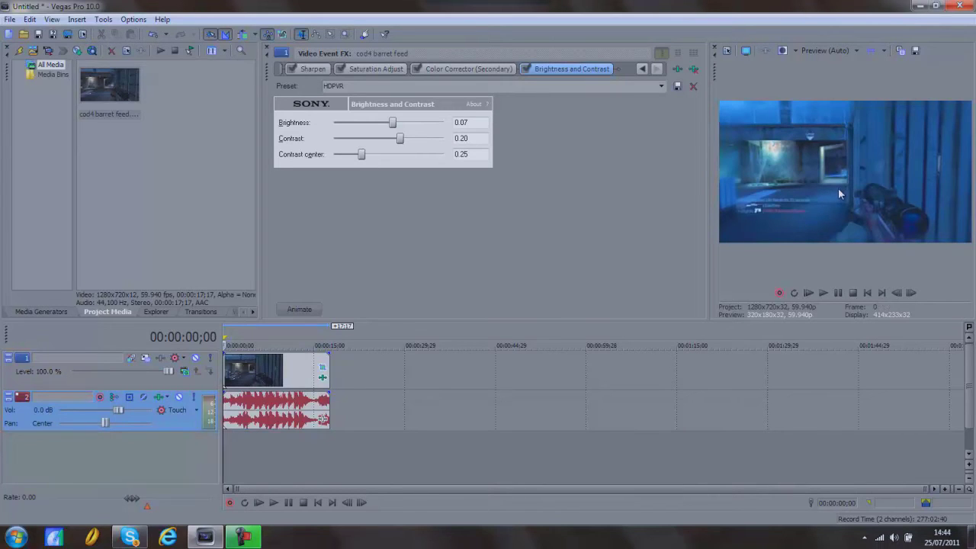
{"action": "left_click", "coordinate": [744, 51]}
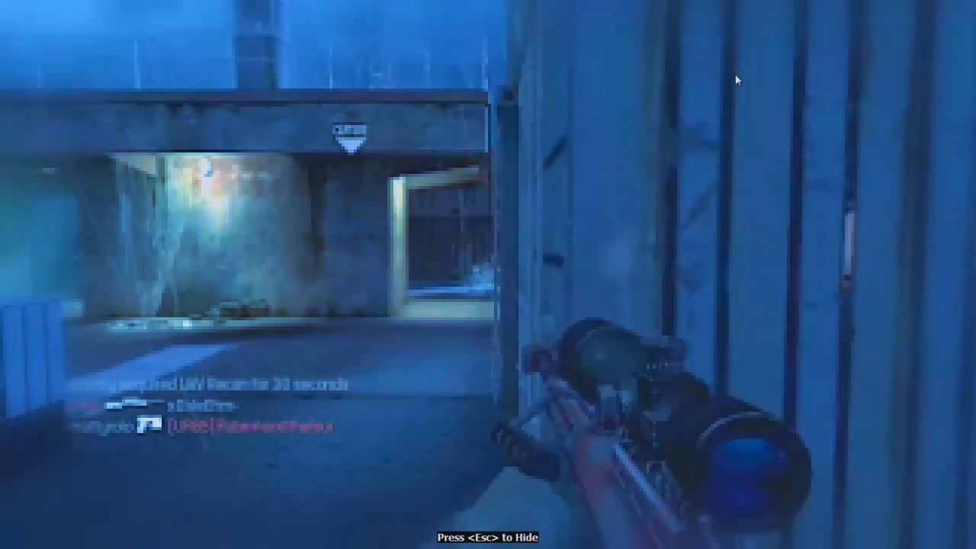
{"action": "key", "text": "Escape"}
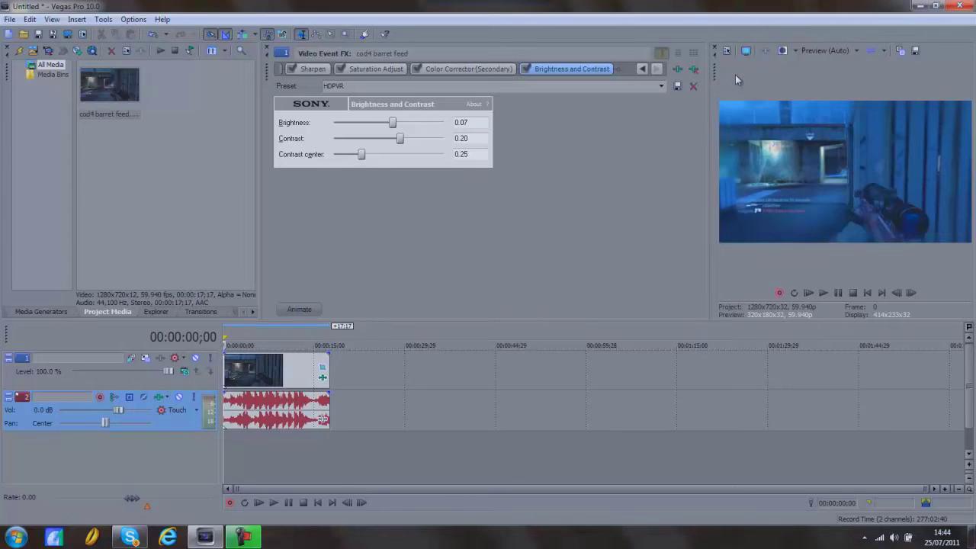
{"action": "left_click", "coordinate": [823, 293]}
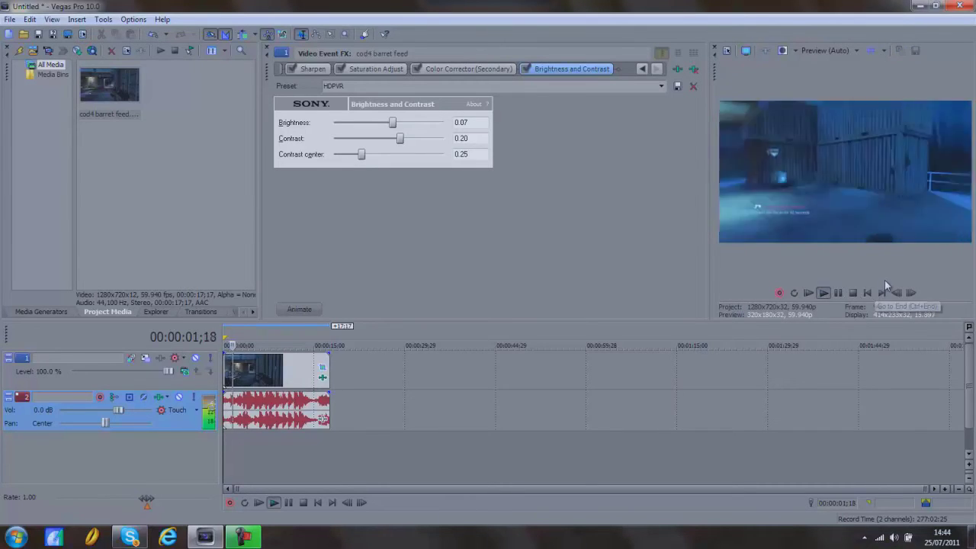
{"action": "key", "text": "XF86AudioRaiseVolume"}
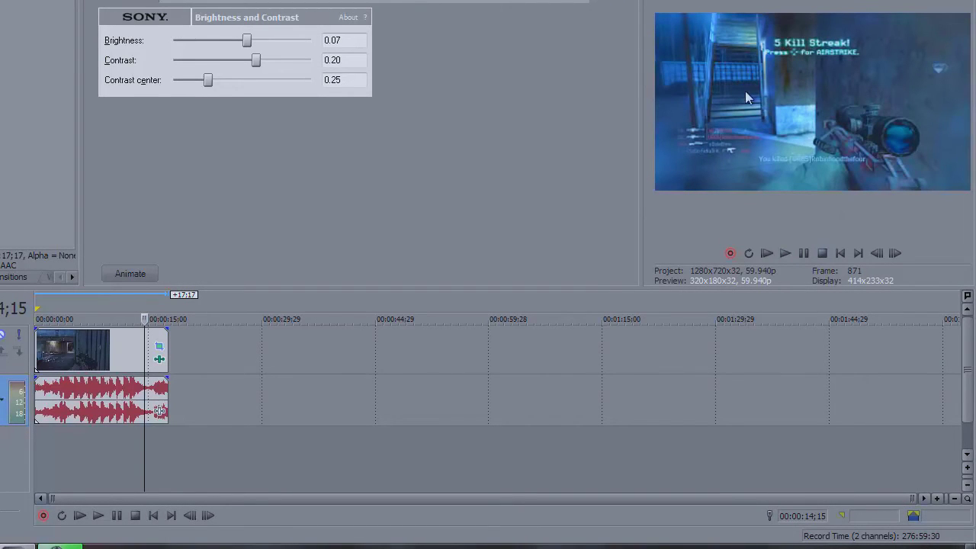
Step: Replace the cod4 barret feed clip on the timeline with the imported COD4 Triple wallbang crash 30 fps video, placed at the start
{"action": "left_click", "coordinate": [100, 339]}
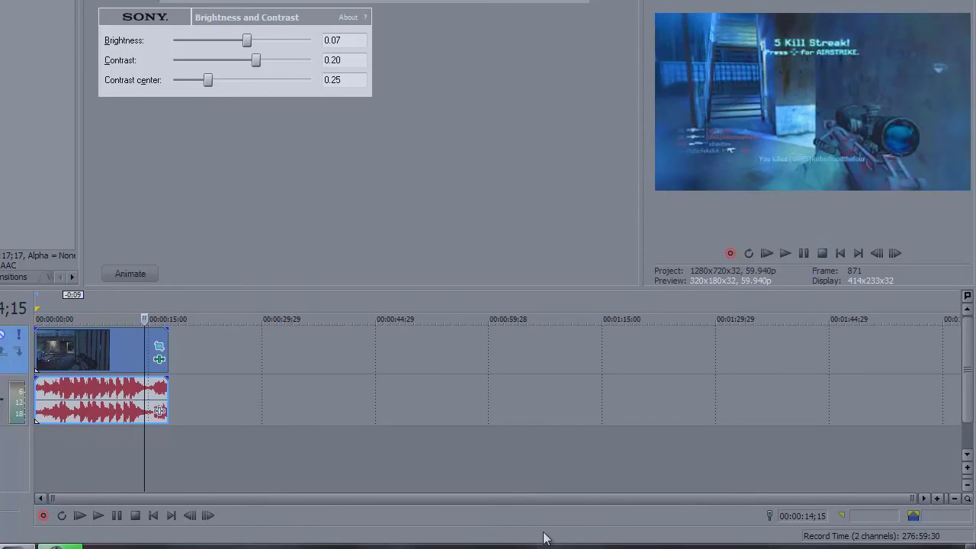
{"action": "key", "text": "Delete"}
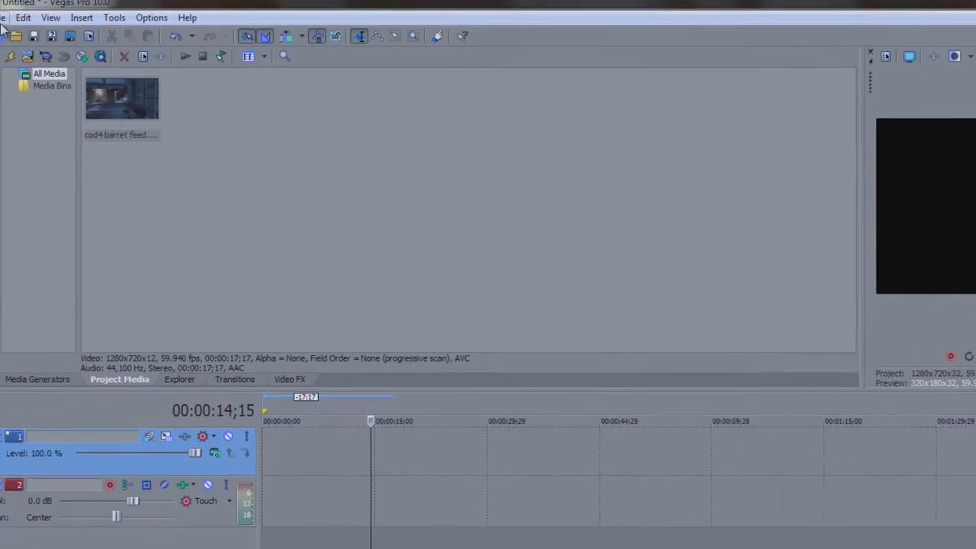
{"action": "left_click", "coordinate": [3, 17]}
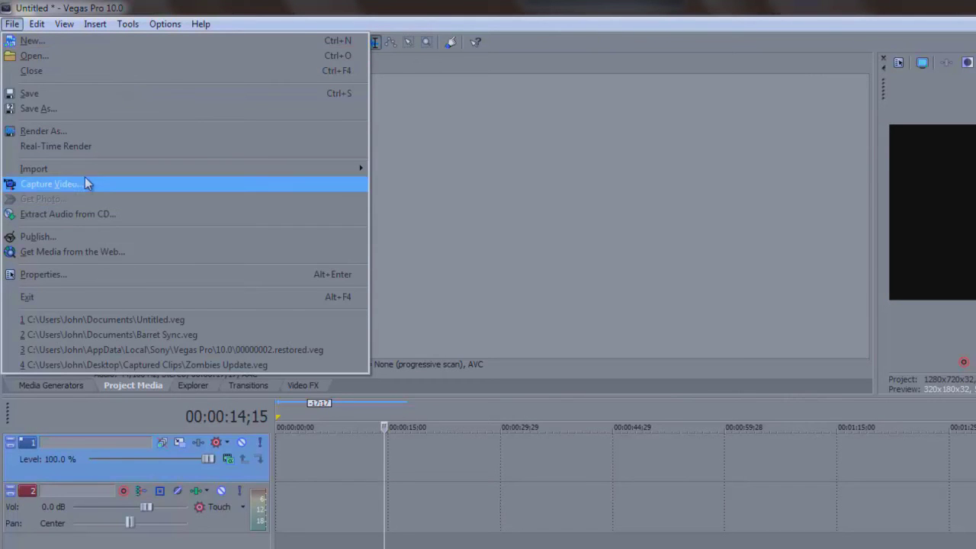
{"action": "mouse_move", "coordinate": [105, 174]}
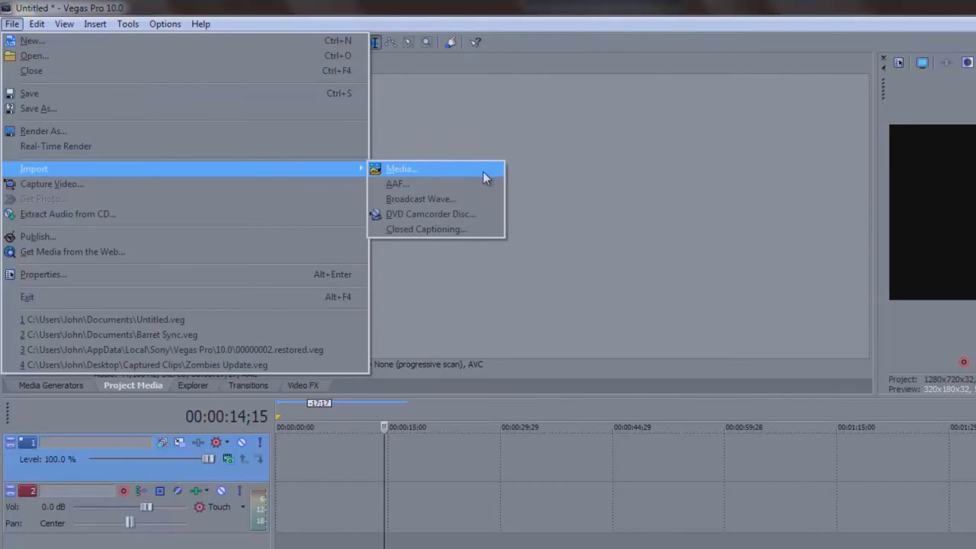
{"action": "left_click", "coordinate": [482, 171]}
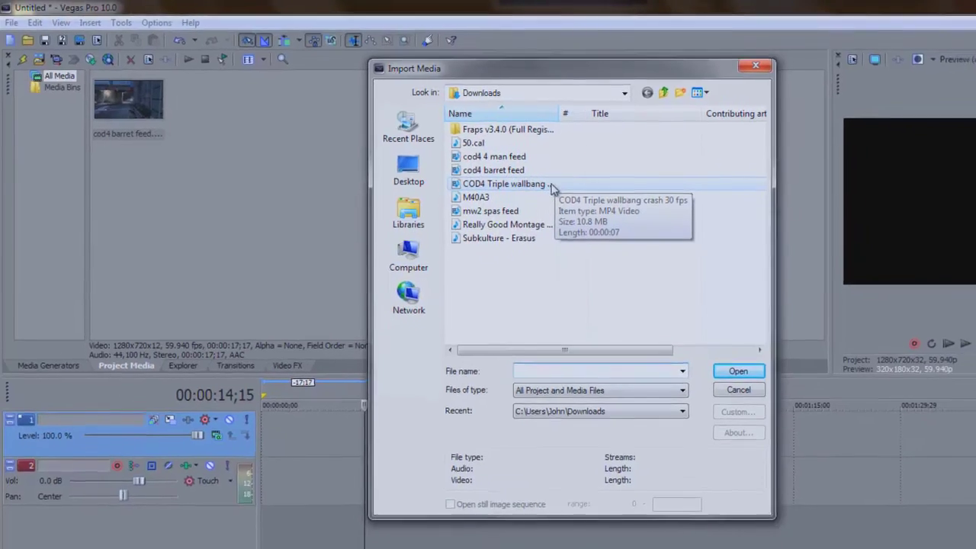
{"action": "double_click", "coordinate": [553, 185]}
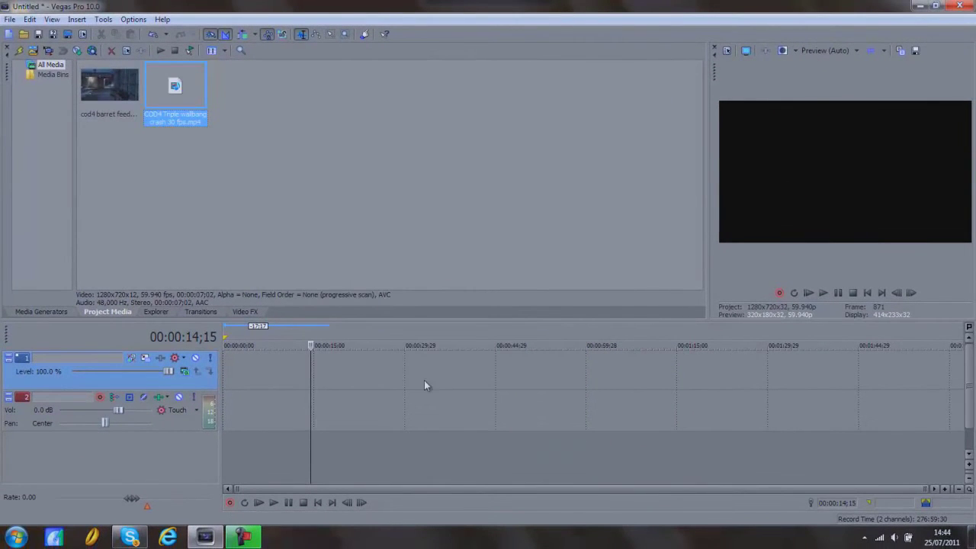
{"action": "left_click_drag", "start_coordinate": [173, 77], "coordinate": [234, 367]}
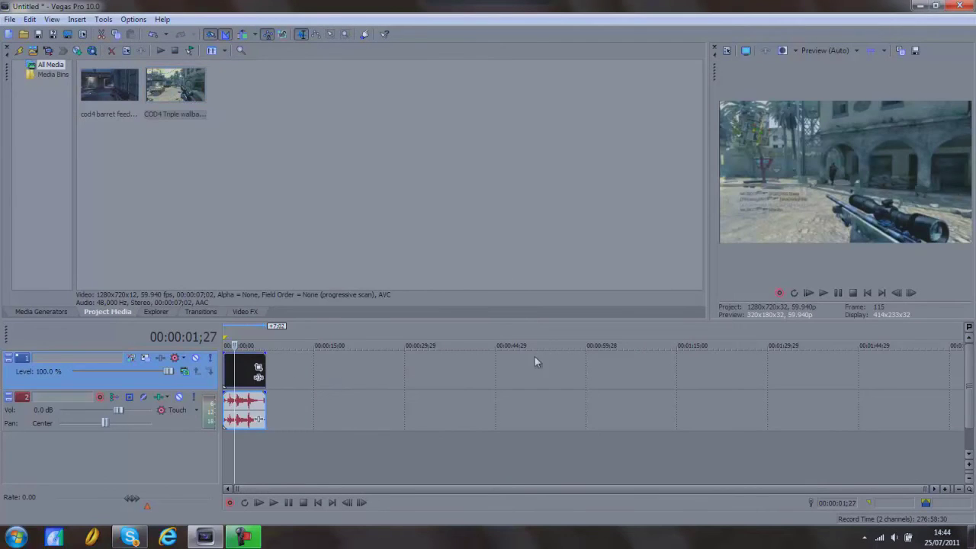
{"action": "left_click", "coordinate": [869, 293]}
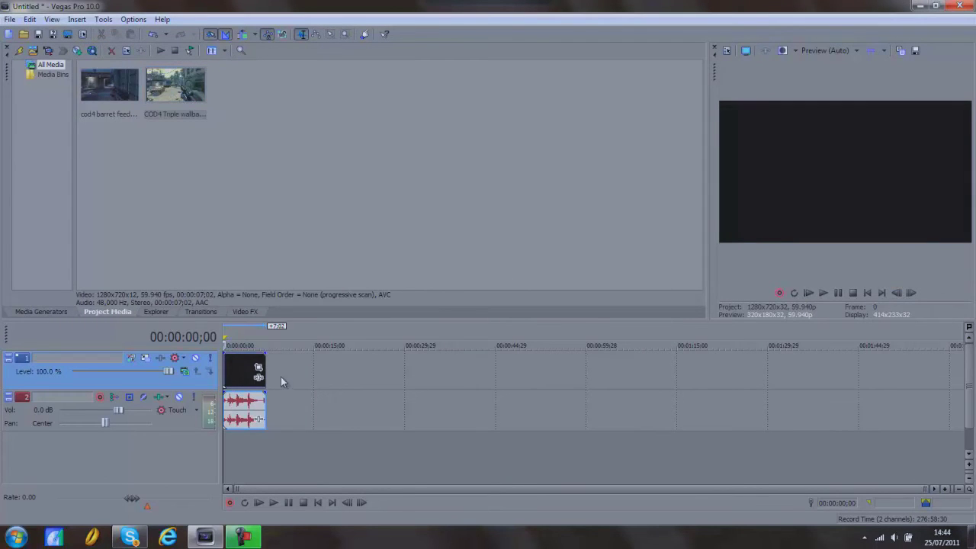
Step: Apply the HD PVR pan/crop preset to the COD4 Triple wallbang crash video event
{"action": "left_click", "coordinate": [257, 368]}
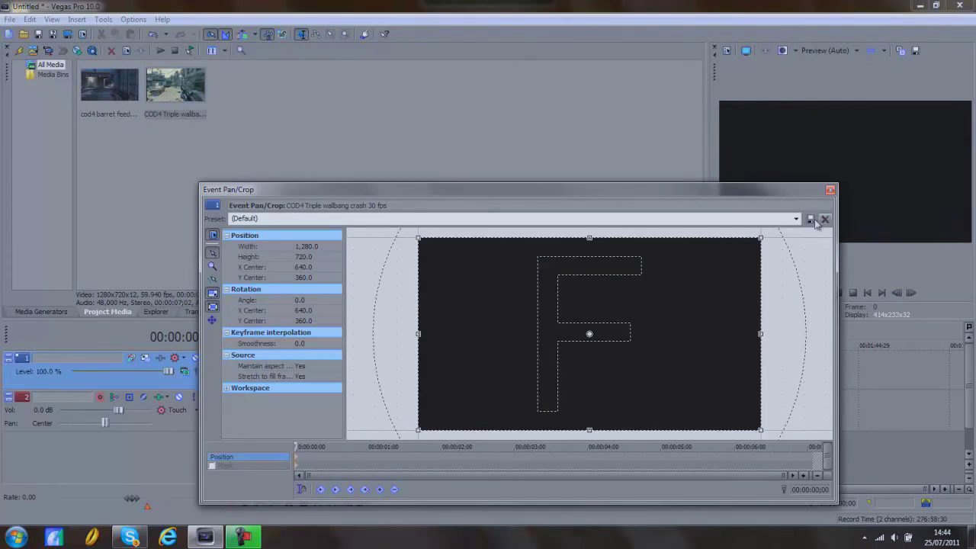
{"action": "left_click", "coordinate": [796, 219]}
{"action": "left_click", "coordinate": [734, 275]}
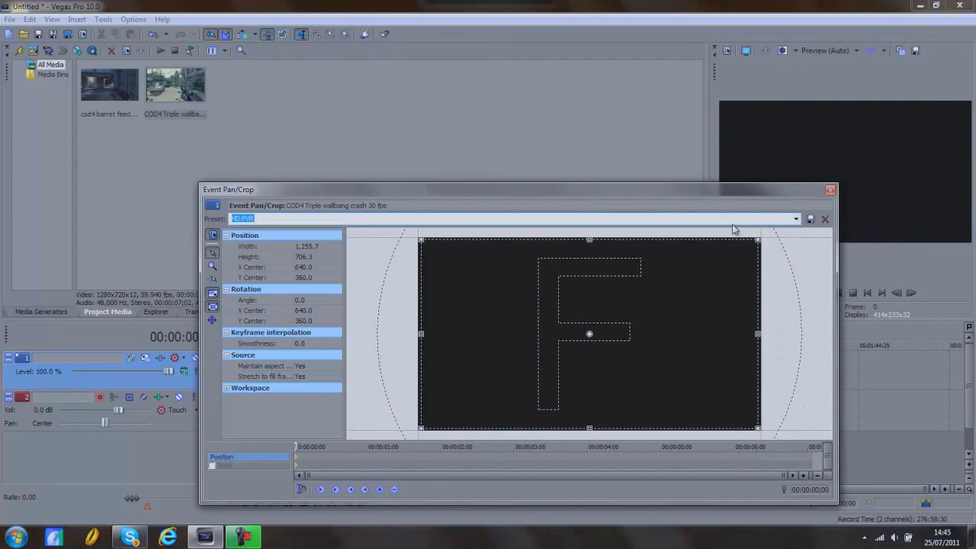
{"action": "left_click", "coordinate": [831, 192]}
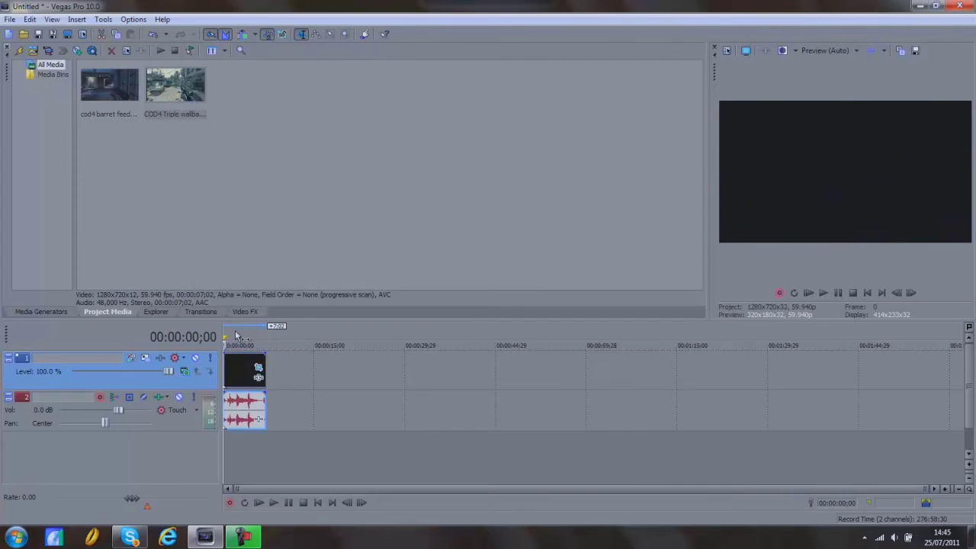
Step: Disable resampling for the COD4 Triple wallbang crash video event
{"action": "right_click", "coordinate": [234, 372]}
{"action": "left_click", "coordinate": [284, 348]}
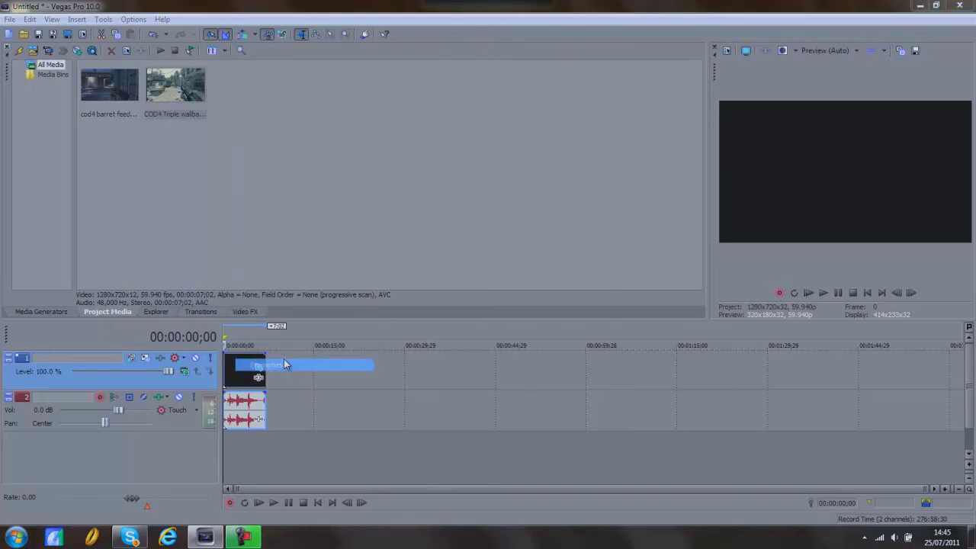
{"action": "left_click", "coordinate": [421, 222]}
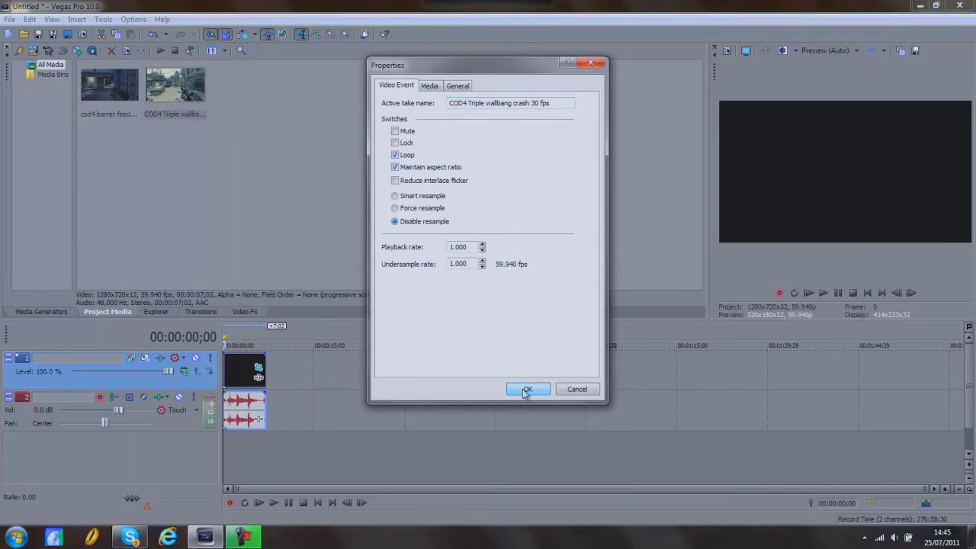
{"action": "left_click", "coordinate": [526, 390]}
Step: Start an effect chain on the COD4 Triple wallbang crash event with Sony Soft Contrast and Sony Sharpen, removing the duplicate Soft Contrast
{"action": "left_click", "coordinate": [259, 378]}
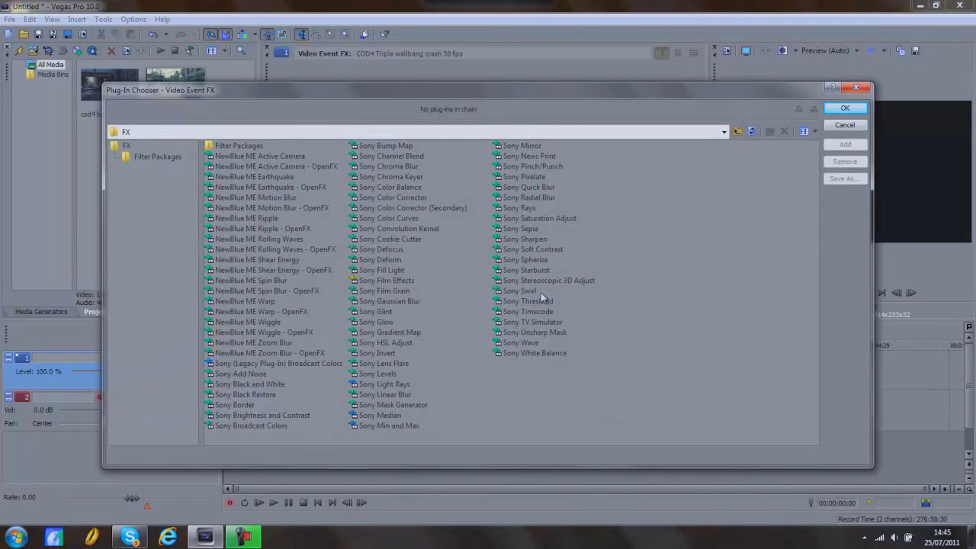
{"action": "double_click", "coordinate": [557, 250]}
{"action": "right_click", "coordinate": [558, 250]}
{"action": "left_click", "coordinate": [564, 238]}
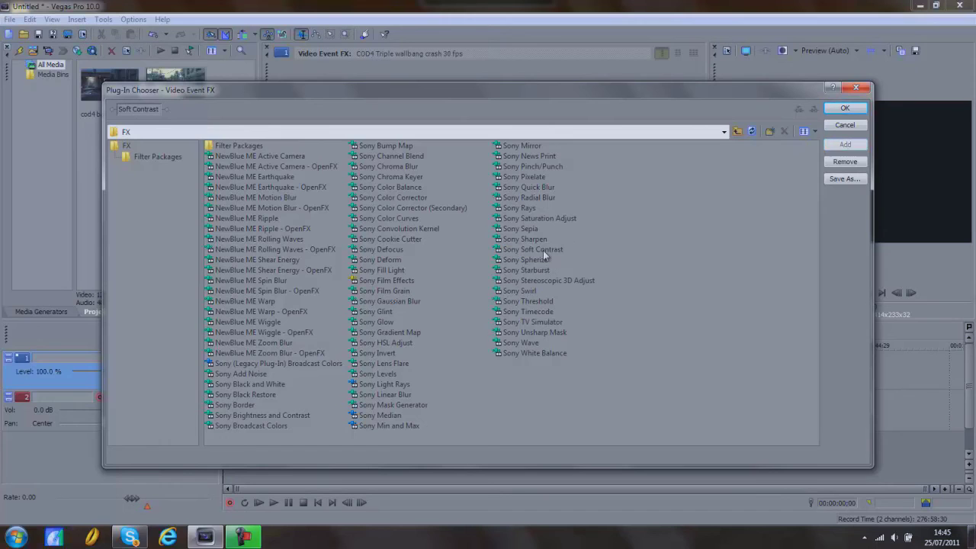
{"action": "double_click", "coordinate": [541, 251]}
{"action": "left_click", "coordinate": [527, 239]}
{"action": "double_click", "coordinate": [526, 241]}
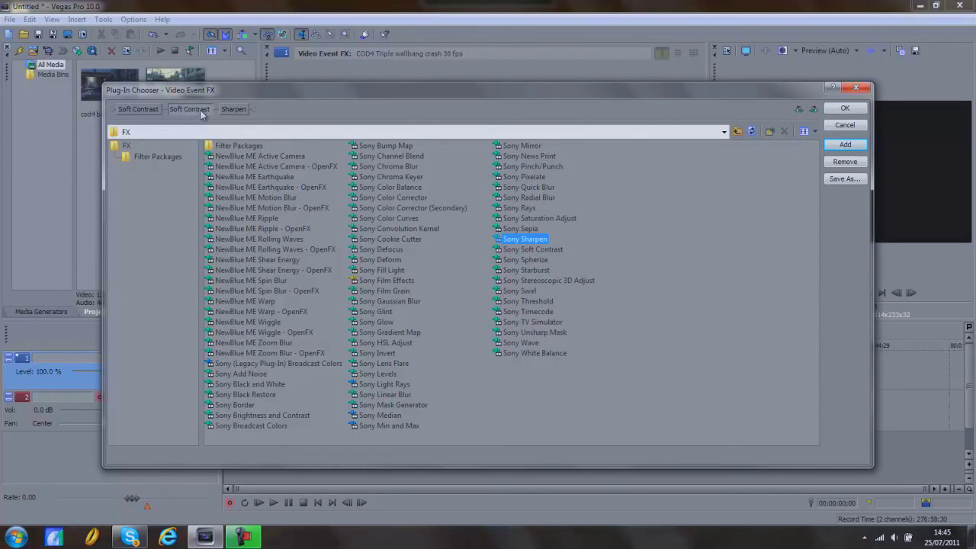
{"action": "left_click", "coordinate": [845, 161]}
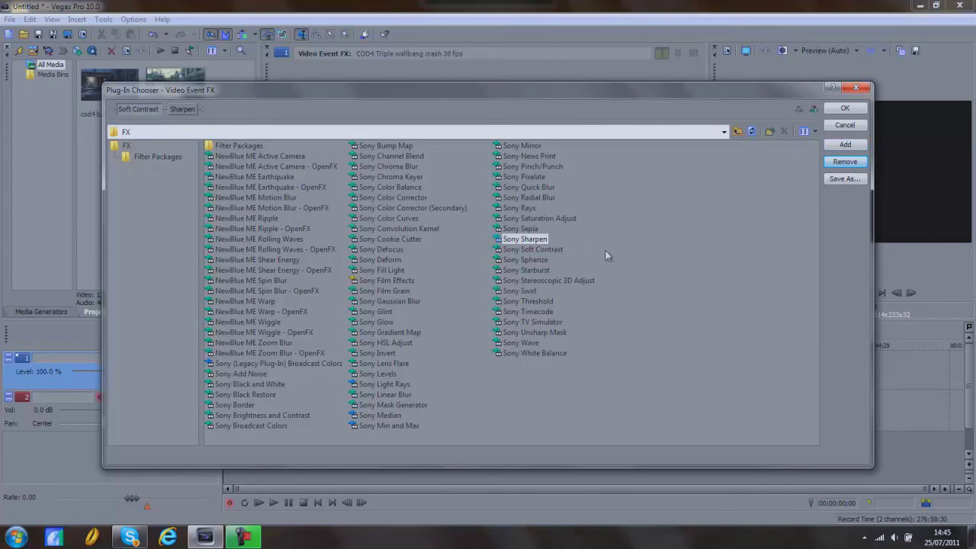
Step: Add Sony Saturation Adjust, Color Corrector (Secondary), and Brightness and Contrast to the effect chain and accept it
{"action": "double_click", "coordinate": [574, 218]}
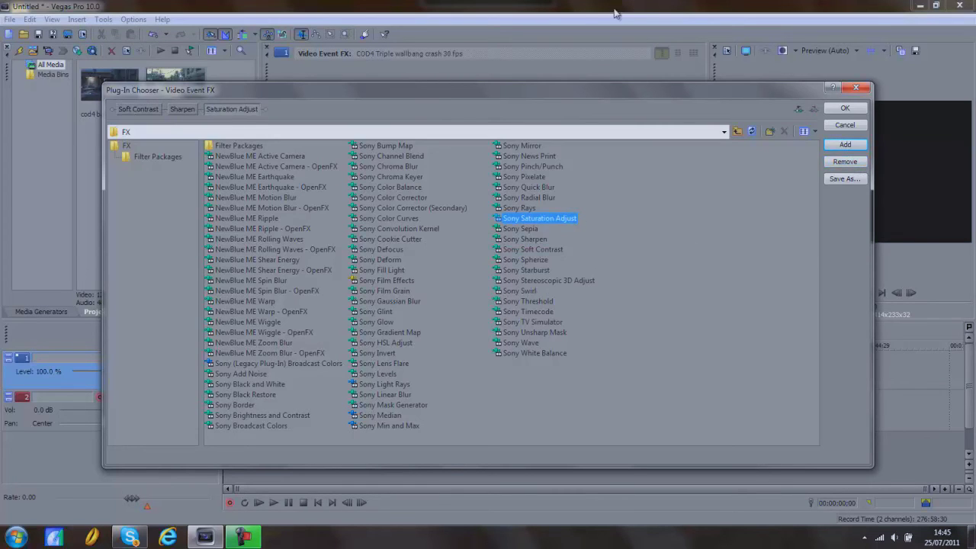
{"action": "double_click", "coordinate": [389, 207]}
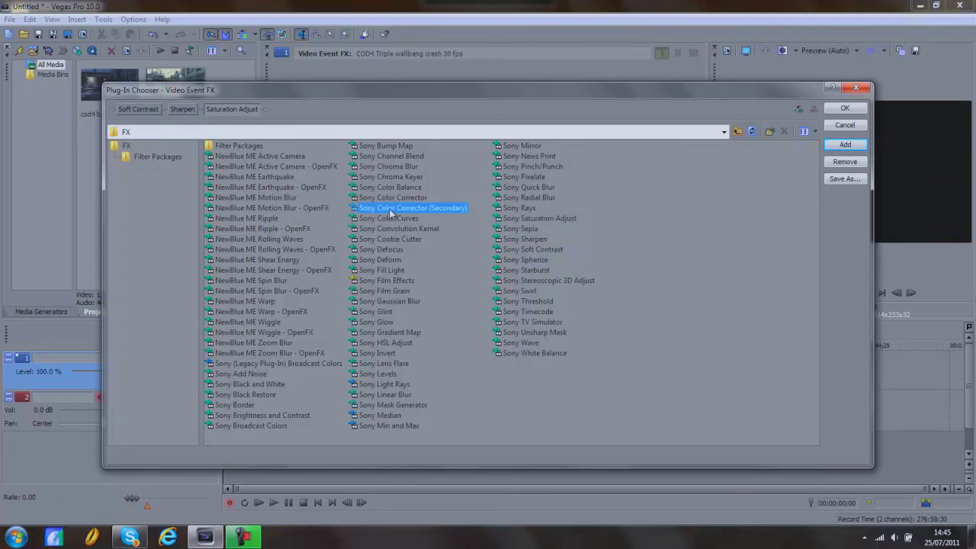
{"action": "double_click", "coordinate": [253, 415]}
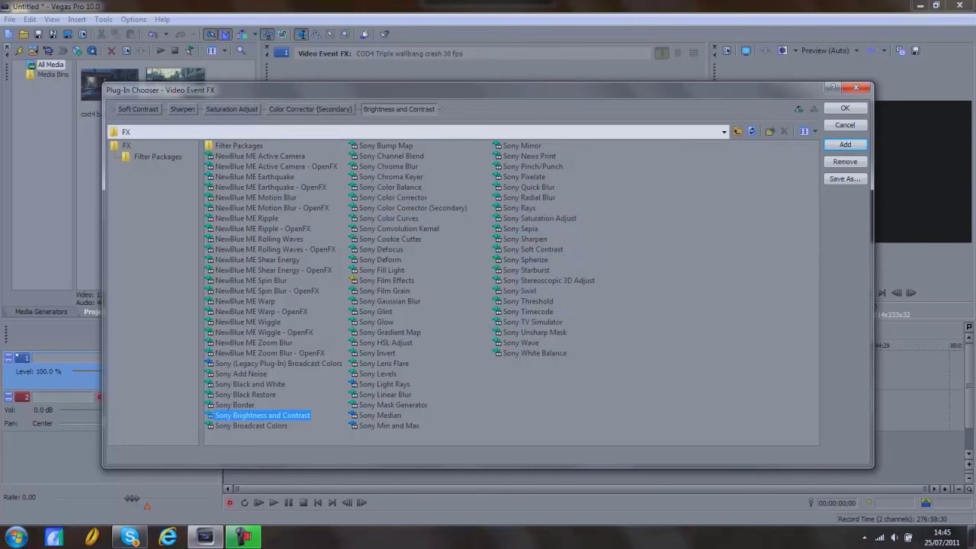
{"action": "left_click", "coordinate": [845, 107]}
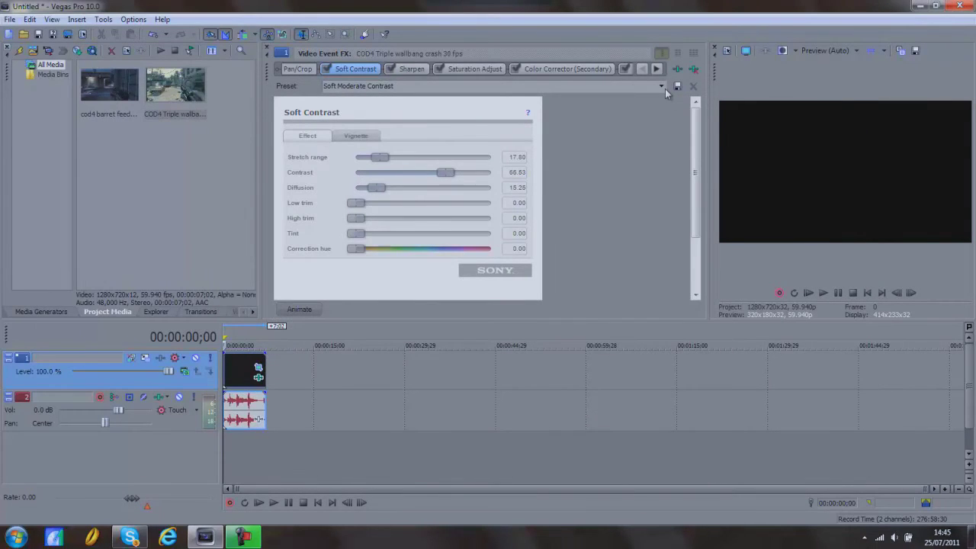
Step: Apply the HD PVR preset to the Soft Contrast effect and choose a preset for the Sharpen effect
{"action": "left_click", "coordinate": [661, 86]}
{"action": "left_click", "coordinate": [620, 122]}
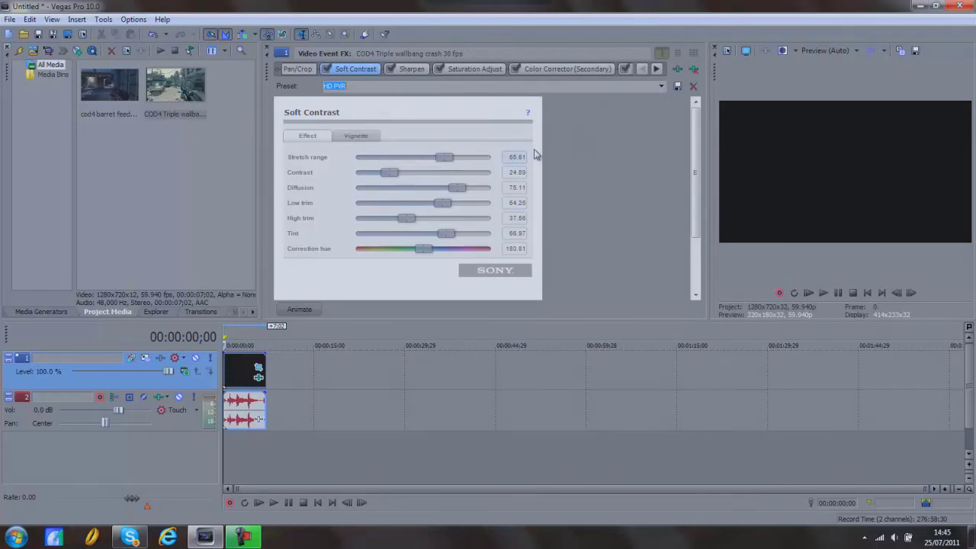
{"action": "left_click", "coordinate": [417, 72]}
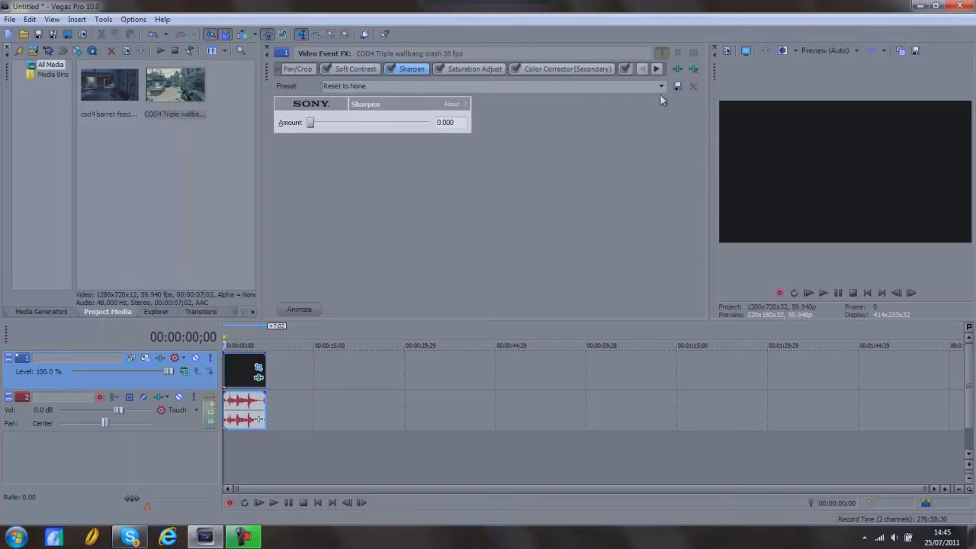
{"action": "left_click", "coordinate": [660, 87]}
{"action": "left_click", "coordinate": [652, 129]}
Step: Apply the HD PVR preset to the Saturation Adjust effect
{"action": "left_click", "coordinate": [489, 69]}
{"action": "left_click", "coordinate": [660, 86]}
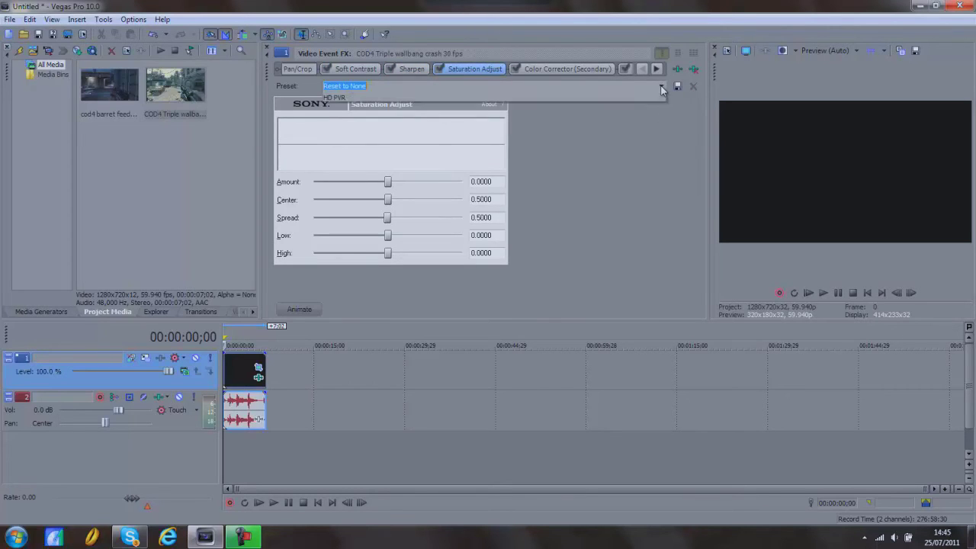
{"action": "left_click", "coordinate": [614, 137]}
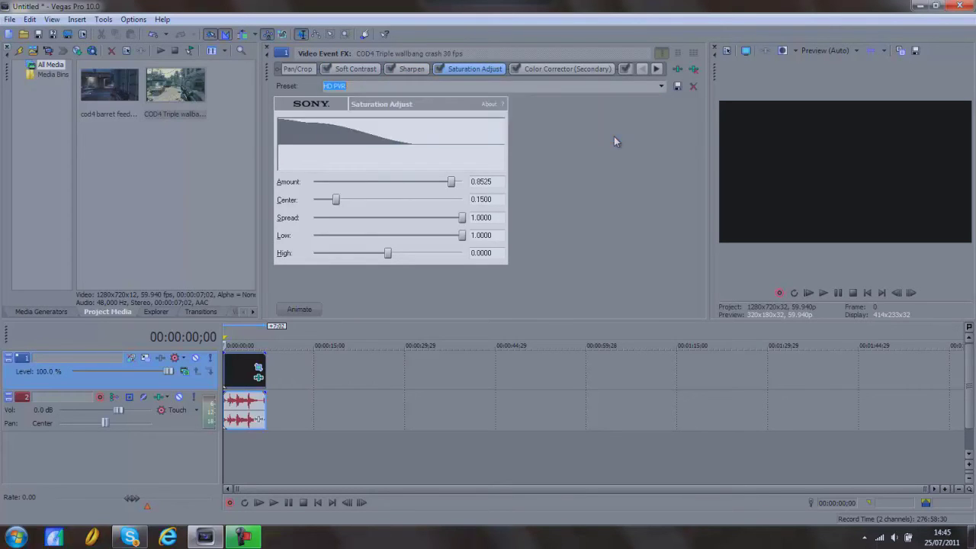
Step: Bring up the Color Corrector (Secondary) settings and move the playhead to about 00:00:03;01 to preview the clip
{"action": "left_click", "coordinate": [580, 70]}
{"action": "left_click", "coordinate": [660, 88]}
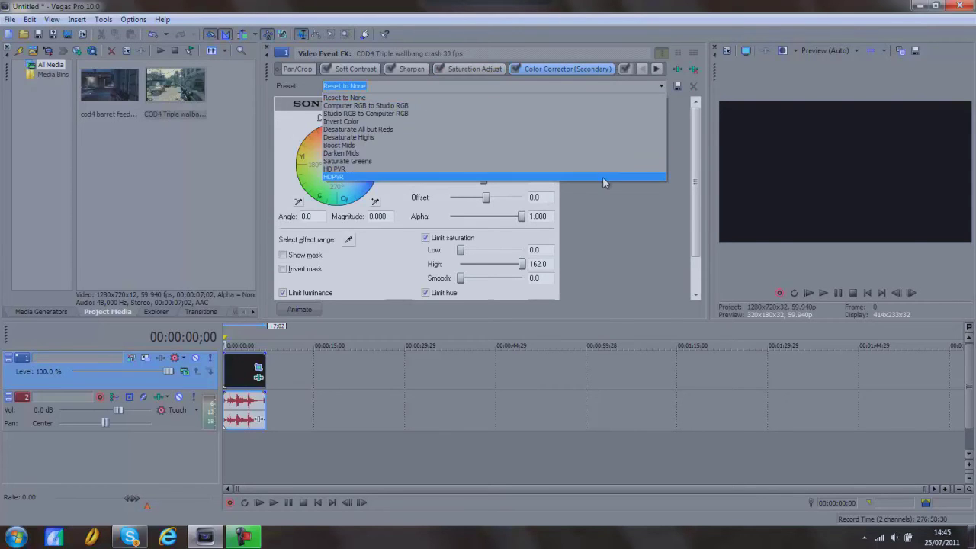
{"action": "left_click", "coordinate": [696, 219]}
{"action": "left_click", "coordinate": [253, 399]}
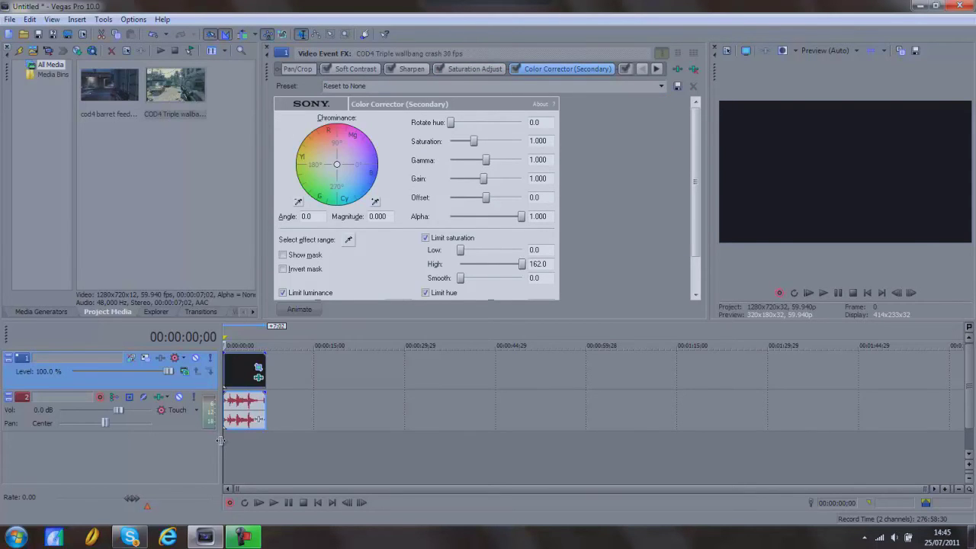
{"action": "left_click", "coordinate": [228, 446]}
{"action": "left_click_drag", "start_coordinate": [223, 441], "coordinate": [244, 443]}
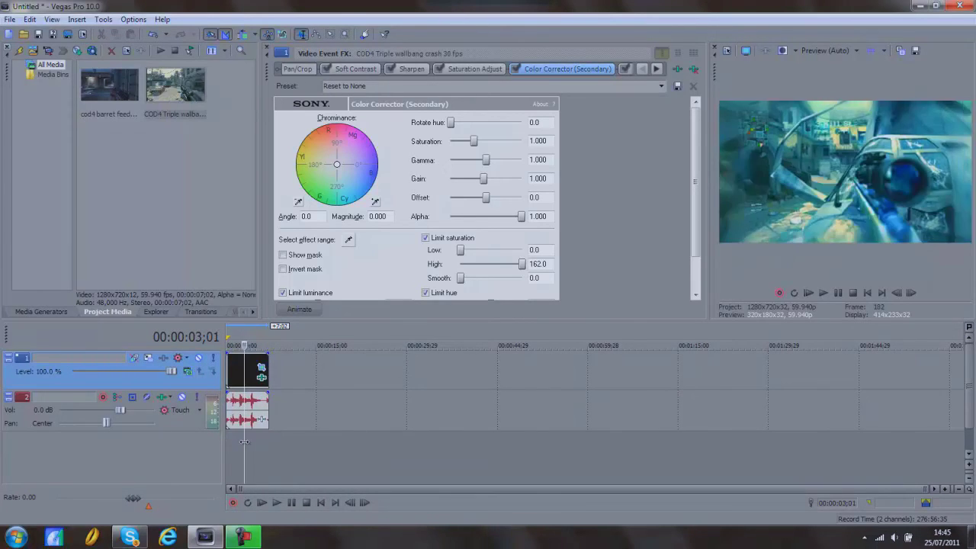
Step: Compare the HD PVR, HDPVR and Saturate Greens presets on the Color Corrector (Secondary) effect and settle on HD PVR
{"action": "left_click", "coordinate": [661, 86]}
{"action": "left_click", "coordinate": [605, 170]}
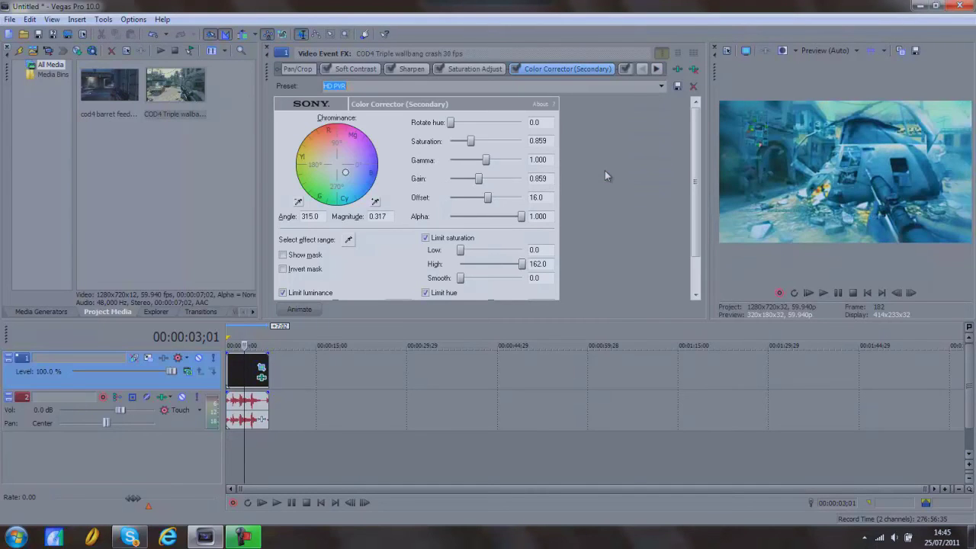
{"action": "left_click", "coordinate": [662, 86]}
{"action": "left_click", "coordinate": [612, 176]}
{"action": "left_click", "coordinate": [668, 89]}
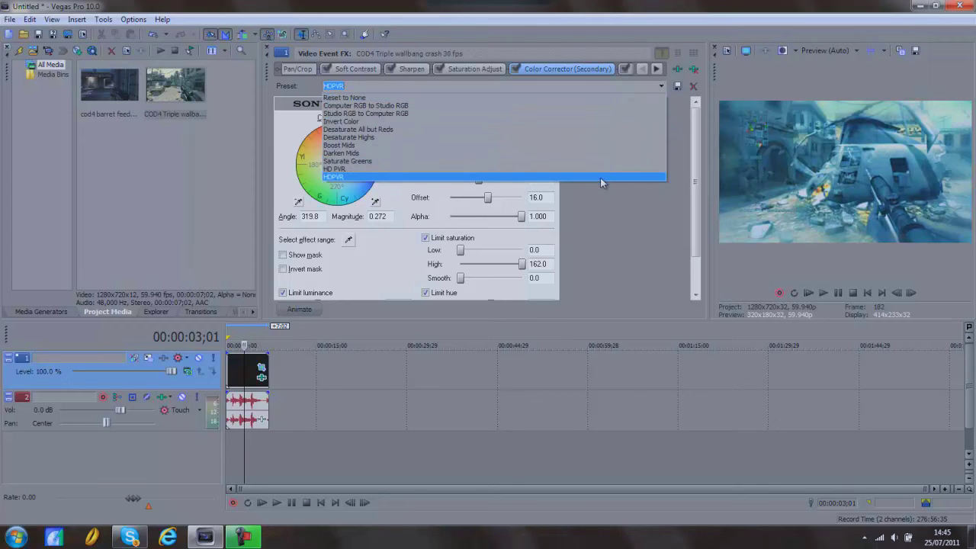
{"action": "left_click", "coordinate": [616, 162]}
{"action": "left_click", "coordinate": [668, 89]}
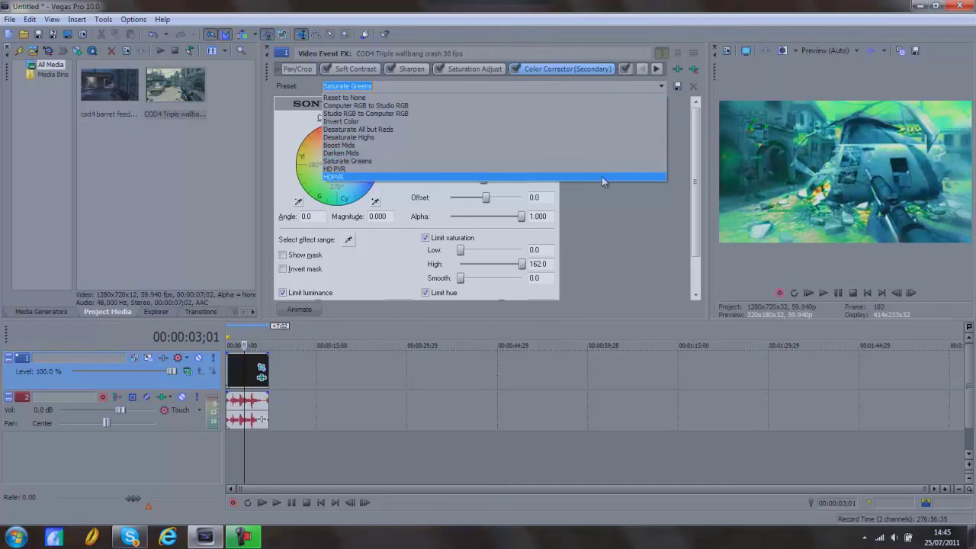
{"action": "left_click", "coordinate": [610, 169]}
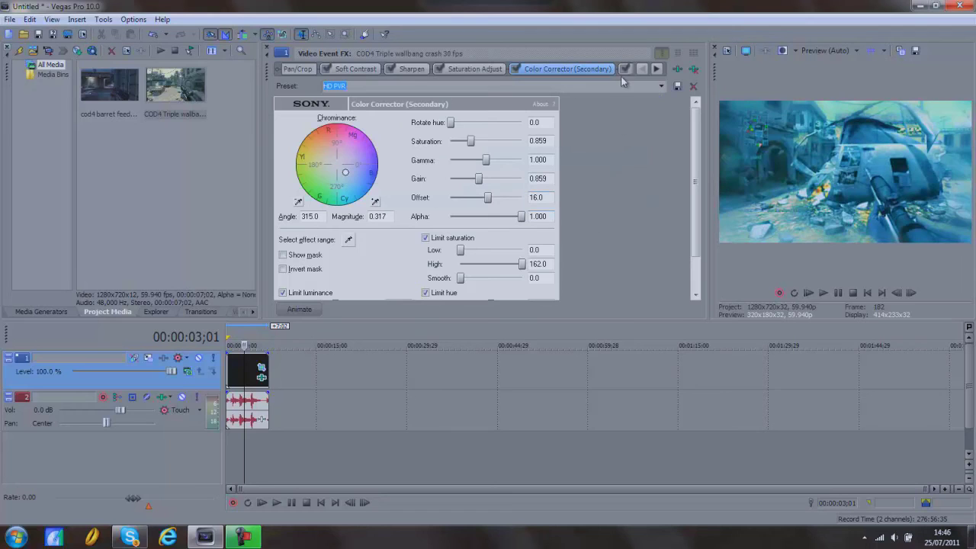
Step: Try the HDPVR preset on the Brightness and Contrast effect, and settle on the HD PVR preset
{"action": "left_click", "coordinate": [658, 70]}
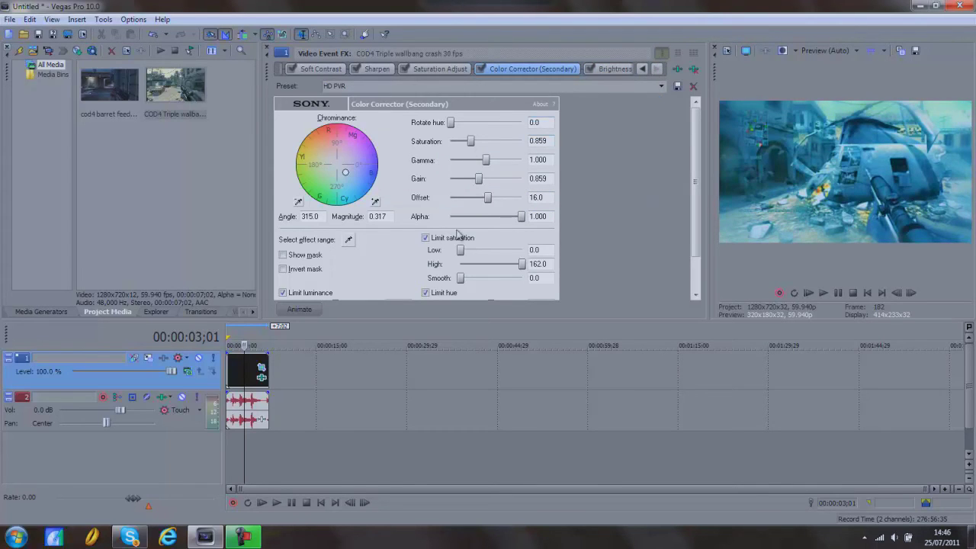
{"action": "left_click", "coordinate": [628, 70]}
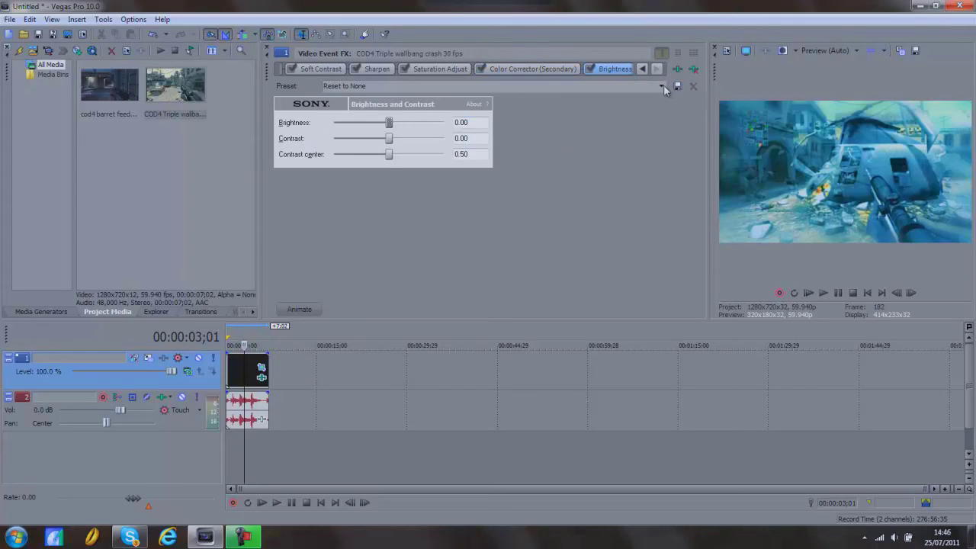
{"action": "left_click", "coordinate": [662, 86]}
{"action": "left_click", "coordinate": [581, 185]}
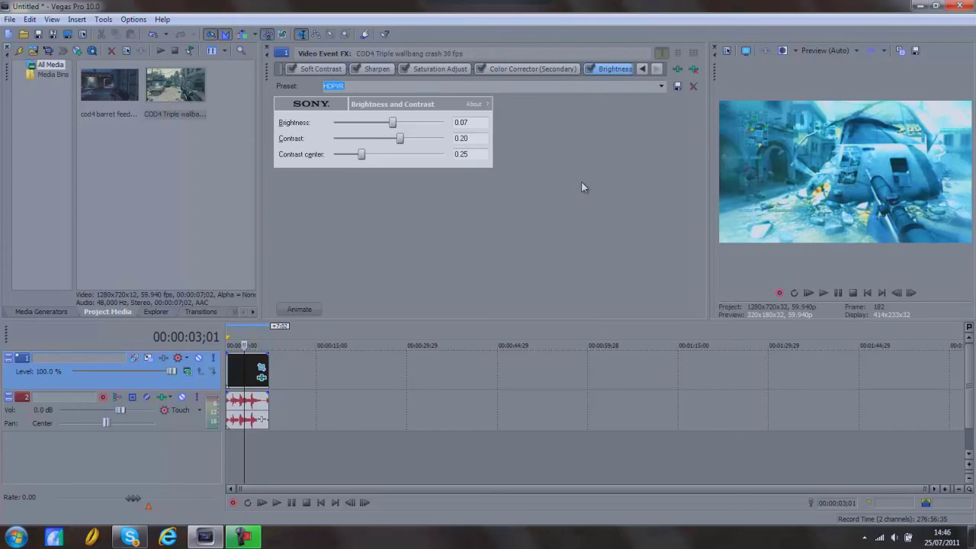
{"action": "left_click", "coordinate": [661, 86]}
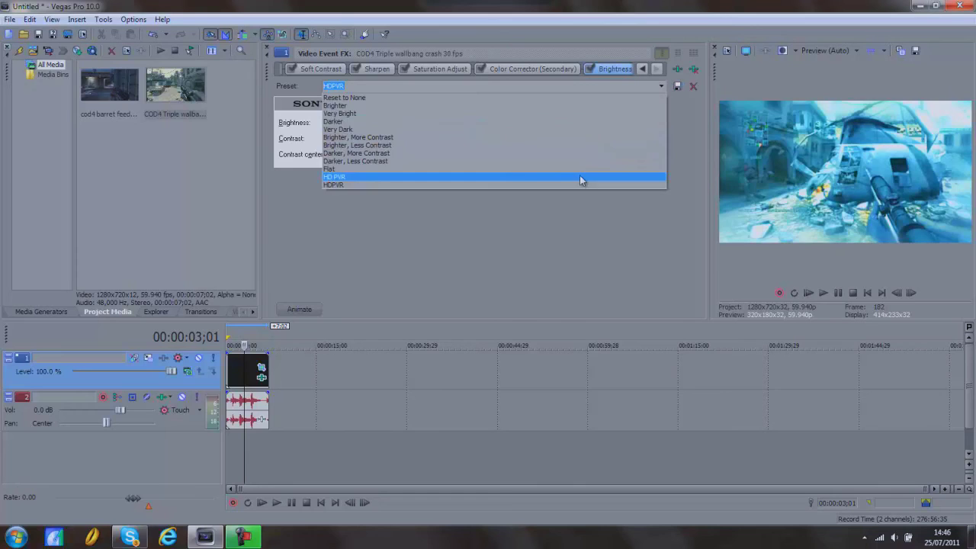
{"action": "left_click", "coordinate": [581, 175]}
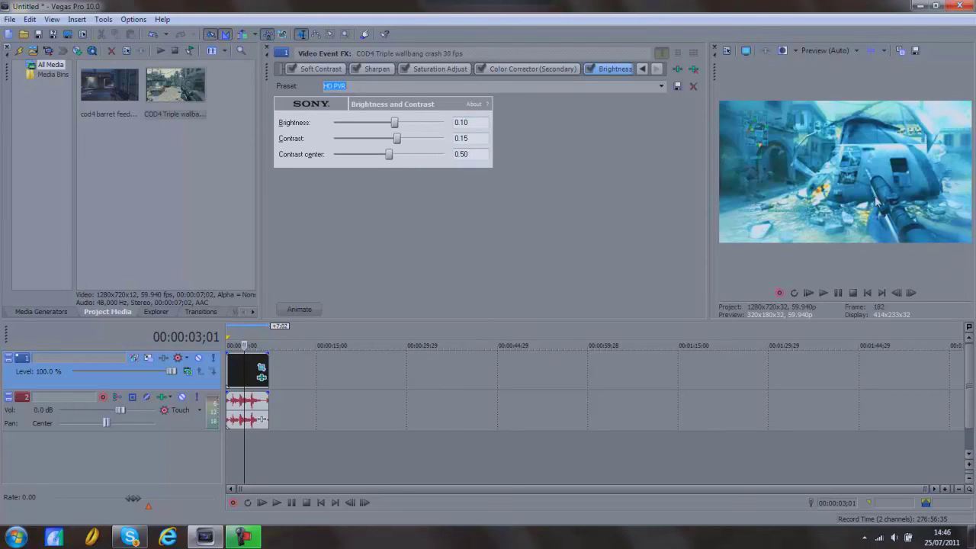
Step: Play the clip to about 00:00:05;12, pause, and set contrast to 0.14 and contrast center to 0.61 in Brightness and Contrast
{"action": "left_click", "coordinate": [827, 294]}
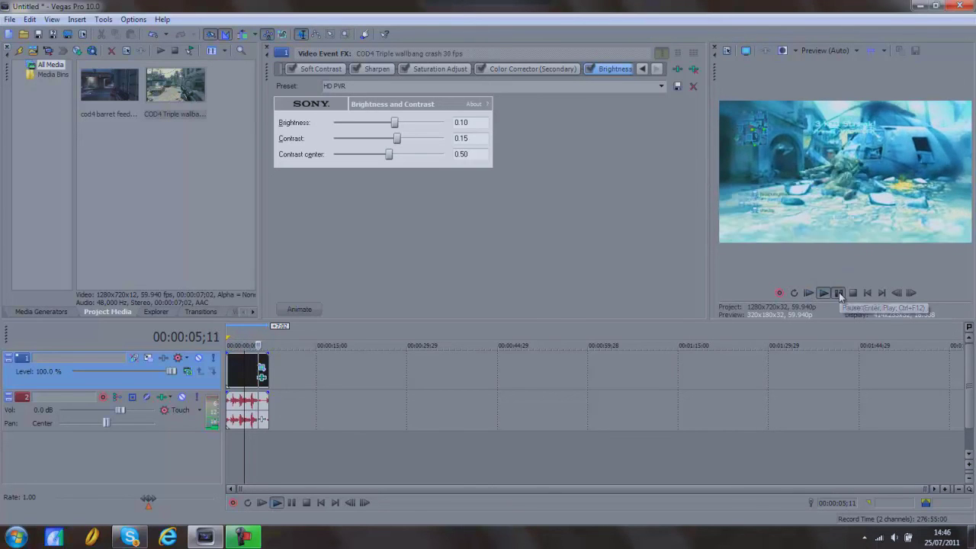
{"action": "left_click", "coordinate": [839, 294]}
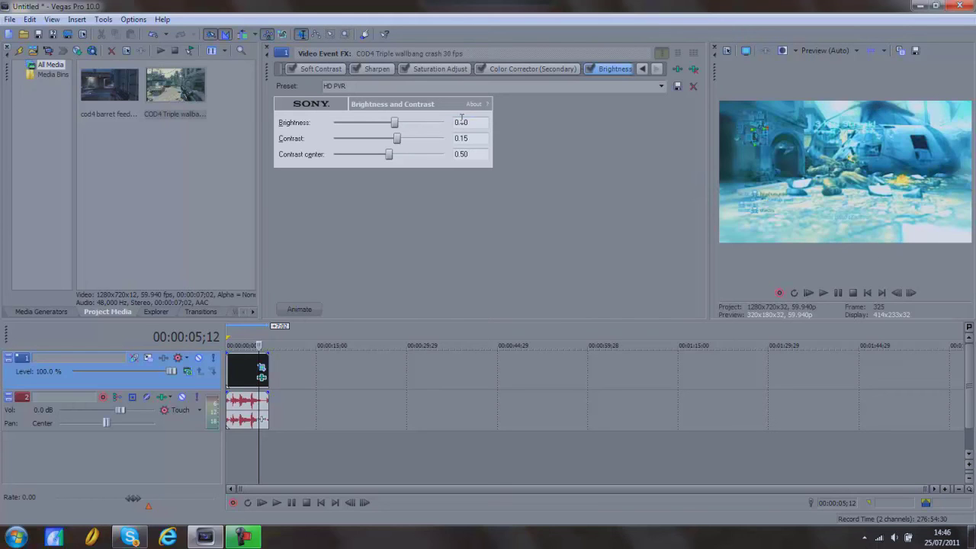
{"action": "left_click_drag", "start_coordinate": [394, 124], "coordinate": [402, 155]}
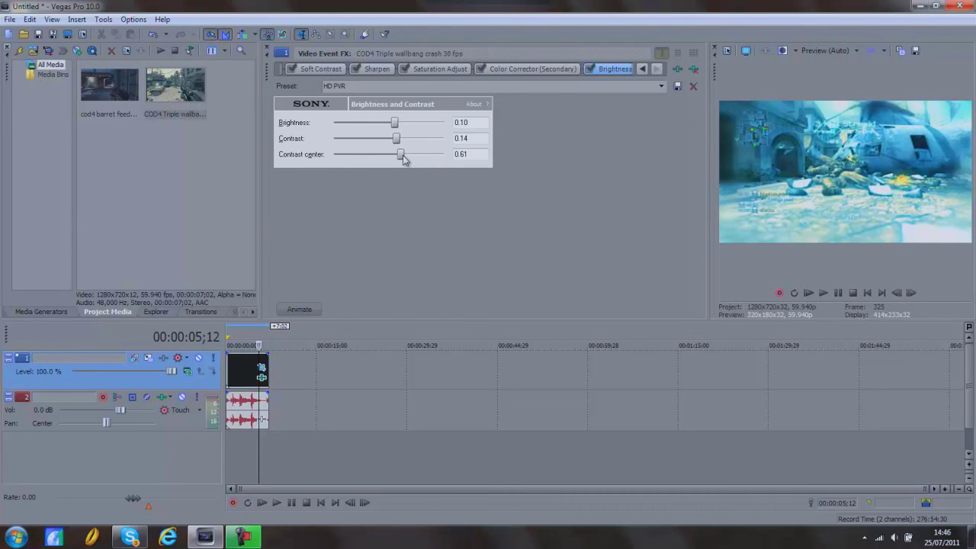